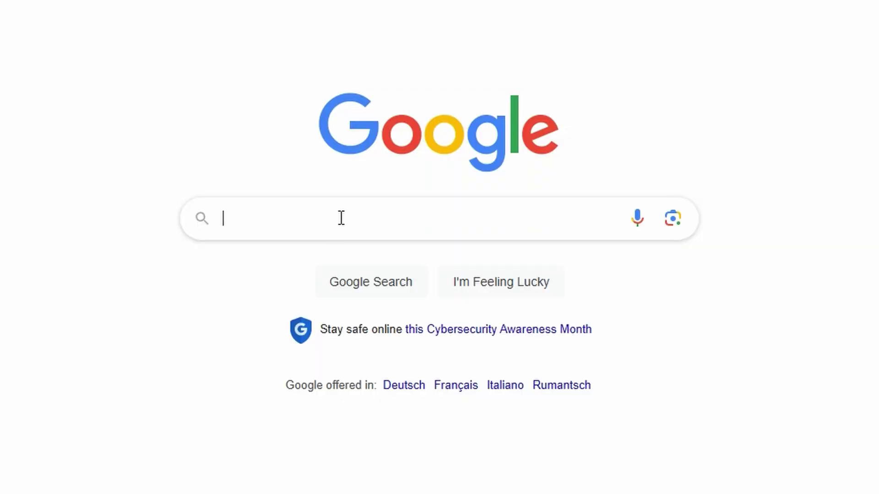
Search the web for "tropical shore" images and browse the results for beach scene references
{"action": "left_click", "coordinate": [341, 218]}
{"action": "type", "text": "tropical shore"}
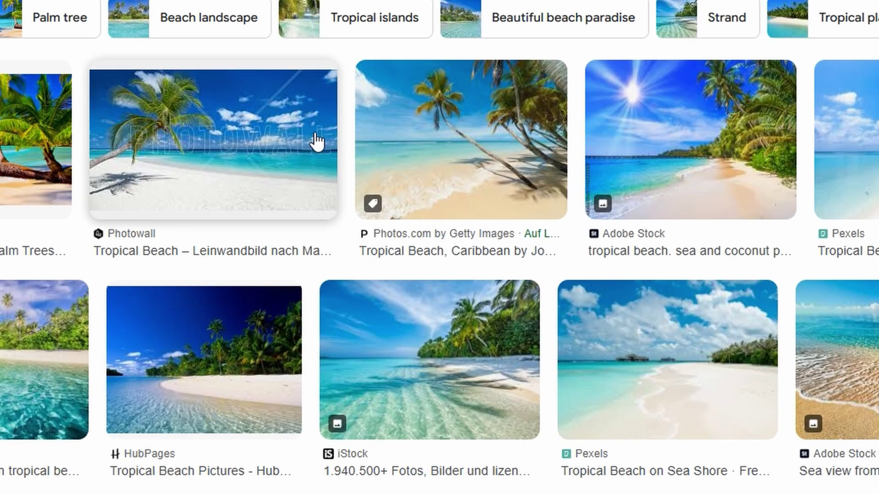
{"action": "scroll", "coordinate": [314, 137], "scroll_direction": "down", "scroll_amount": 10}
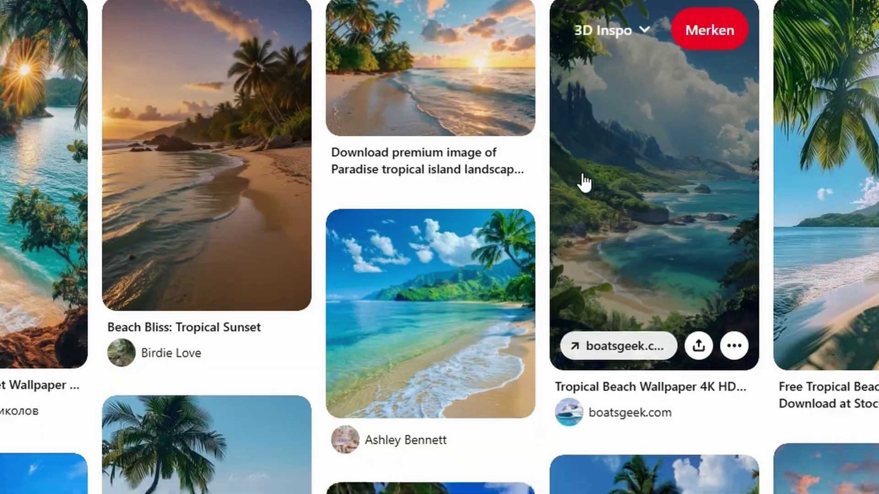
{"action": "scroll", "coordinate": [584, 183], "scroll_direction": "down", "scroll_amount": 5}
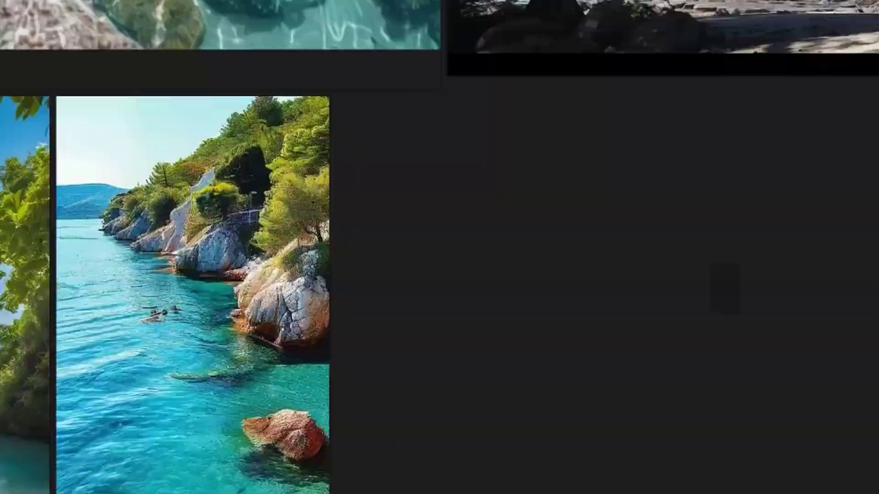
Export the entire reference board scene as a single image
{"action": "right_click", "coordinate": [237, 264]}
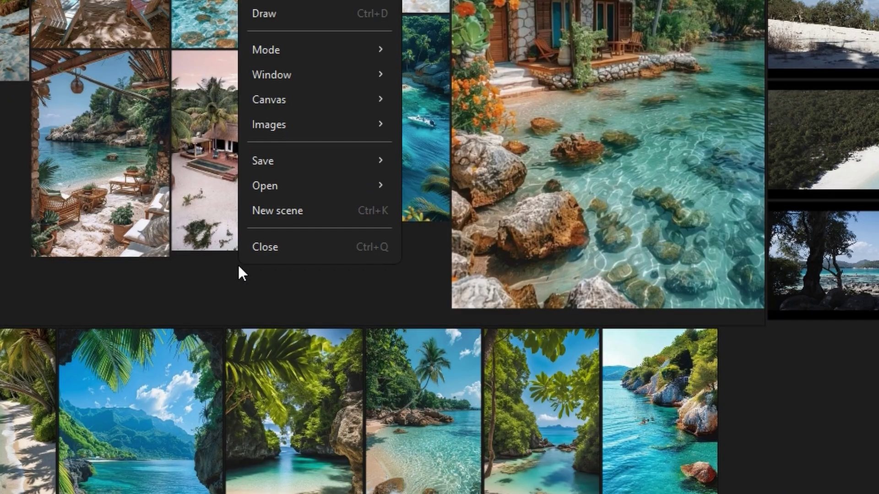
{"action": "mouse_move", "coordinate": [316, 161]}
{"action": "mouse_move", "coordinate": [443, 208]}
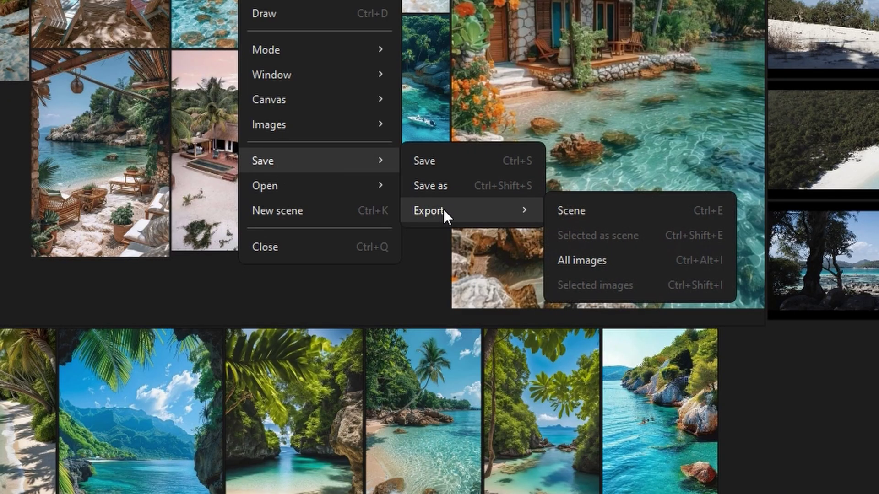
{"action": "left_click", "coordinate": [604, 208]}
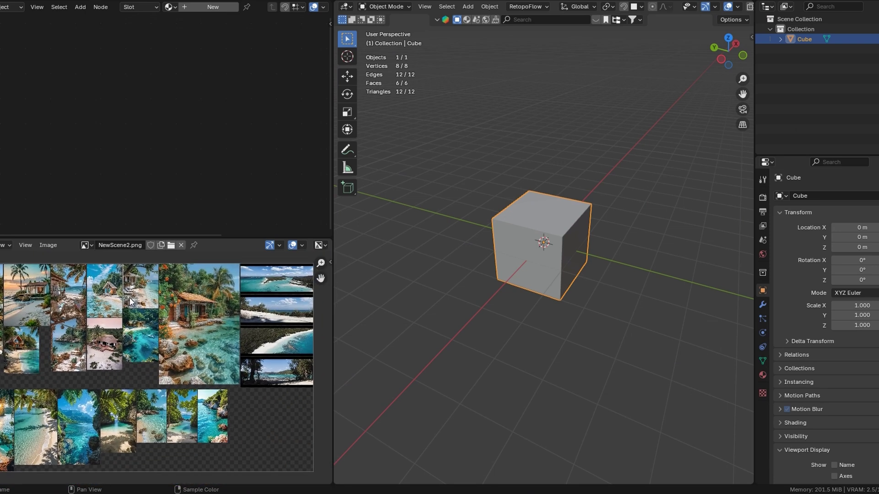
Delete the default cube and add a mesh plane scaled up by 50
{"action": "key", "text": "ctrl+space"}
{"action": "key", "text": "Delete"}
{"action": "key", "text": "shift+a"}
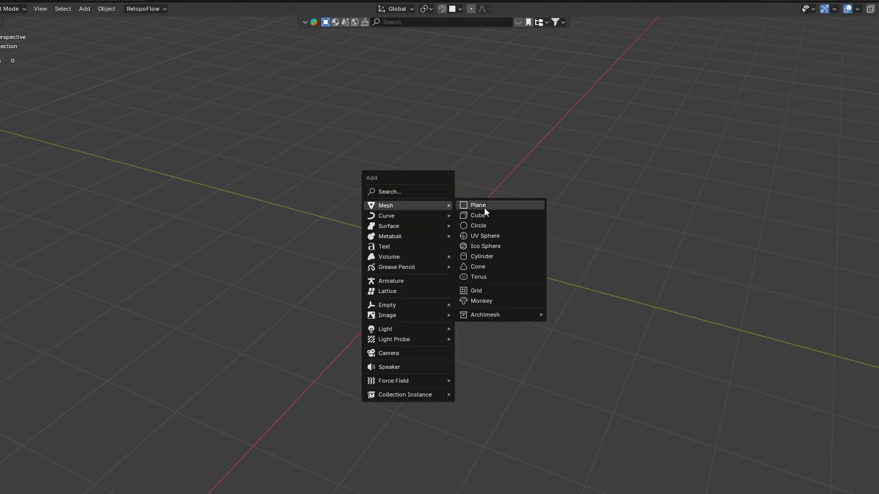
{"action": "left_click", "coordinate": [485, 207]}
{"action": "type", "text": "s50"}
{"action": "key", "text": "Return"}
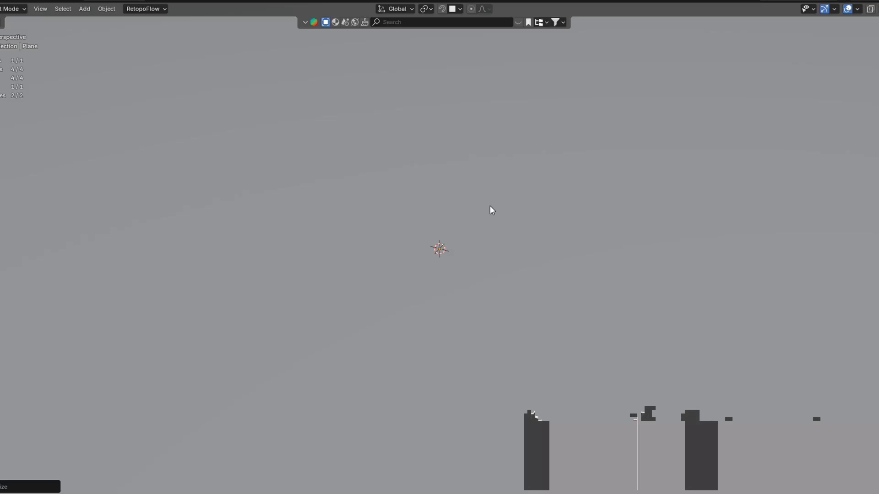
Apply the scale transform to the enlarged ground plane
{"action": "scroll", "coordinate": [490, 205], "scroll_direction": "down", "scroll_amount": 17}
{"action": "middle_click_drag", "start_coordinate": [479, 235], "coordinate": [465, 212], "text": "shift"}
{"action": "key", "text": "ctrl+a"}
{"action": "left_click", "coordinate": [462, 249]}
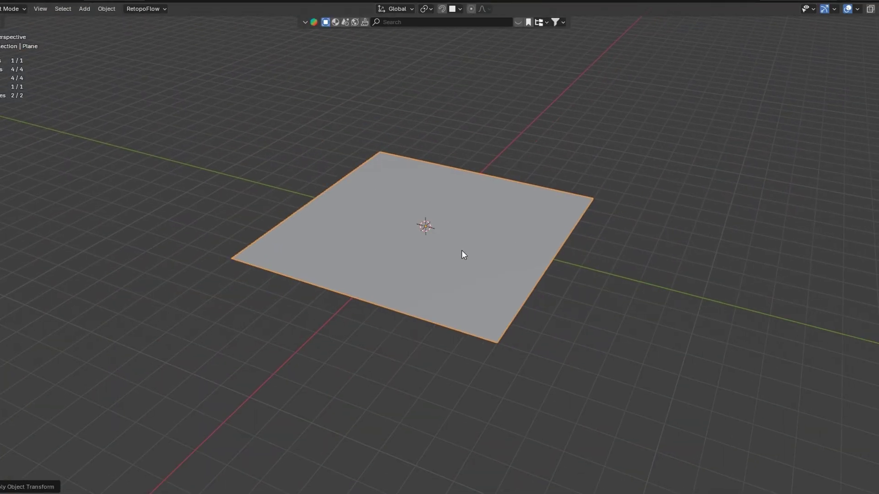
Switch the plane to Sculpt Mode and enable Dyntopo
{"action": "left_click", "coordinate": [1, 43]}
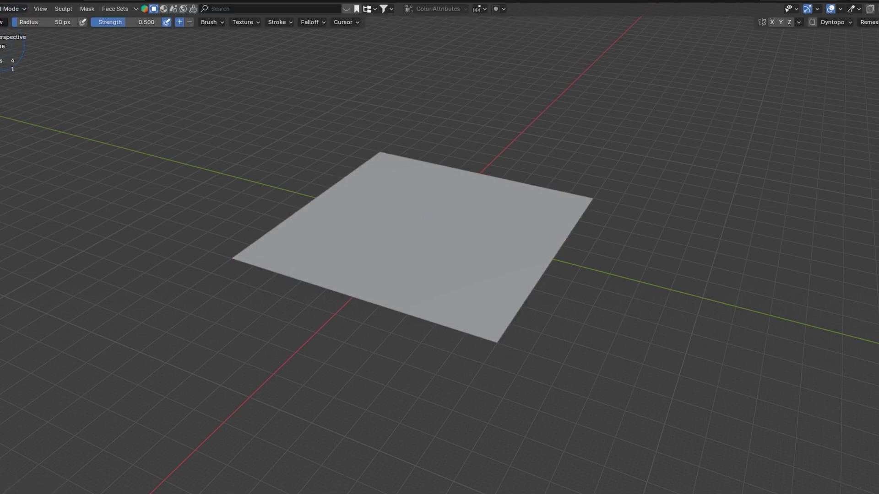
{"action": "left_click", "coordinate": [812, 22]}
{"action": "left_click", "coordinate": [848, 22]}
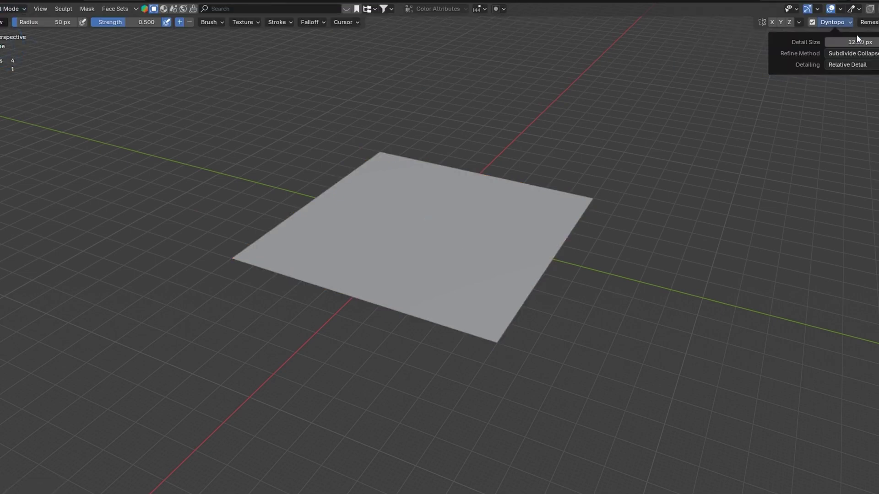
Sculpt raised shoreline hills on the plane and carve a lowered area for the water with the Draw brush
{"action": "scroll", "coordinate": [473, 268], "scroll_direction": "up", "scroll_amount": 4}
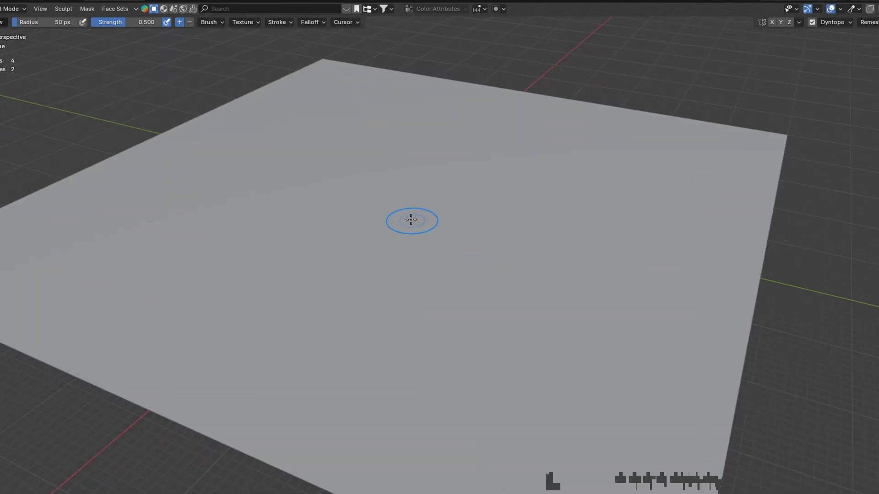
{"action": "left_click_drag", "start_coordinate": [320, 377], "coordinate": [345, 240]}
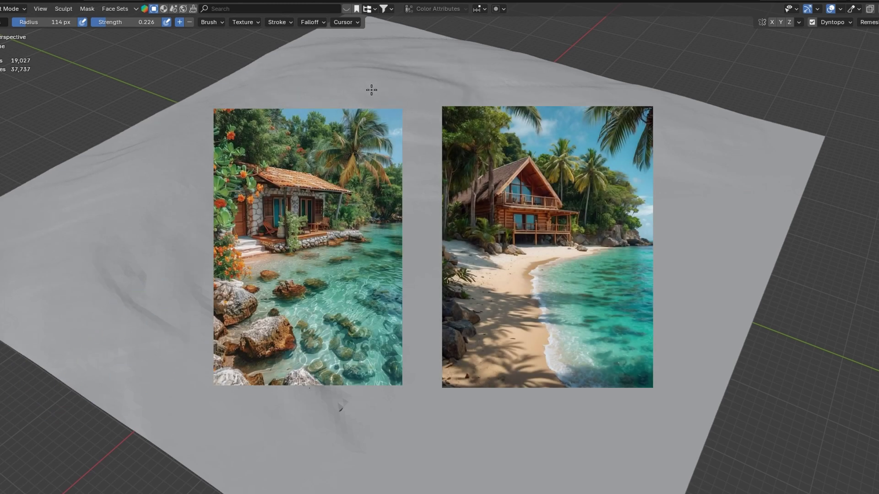
{"action": "left_click_drag", "start_coordinate": [371, 89], "coordinate": [399, 109]}
{"action": "mouse_move", "coordinate": [486, 264]}
{"action": "left_mouse_down", "text": "ctrl"}
{"action": "mouse_move", "coordinate": [448, 243]}
{"action": "mouse_move", "coordinate": [437, 383]}
{"action": "left_mouse_up", "text": "ctrl"}
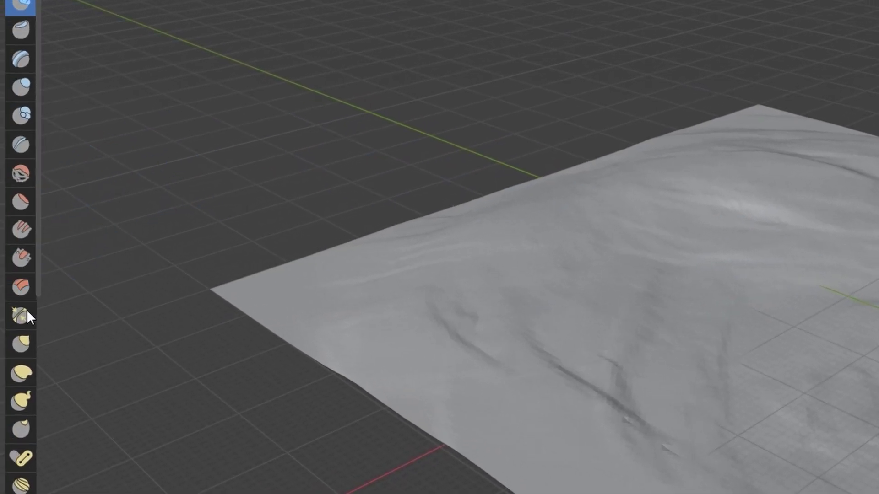
Reshape the terrain's hills with an enlarged Grab brush
{"action": "left_click", "coordinate": [18, 346]}
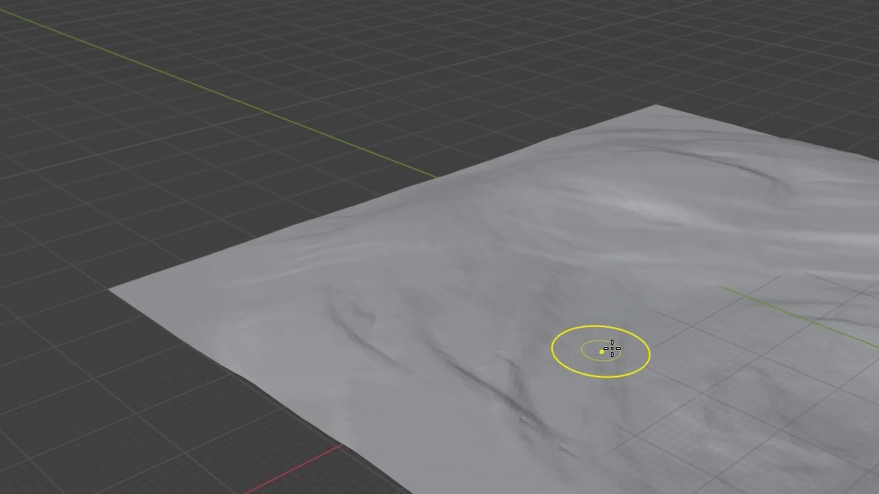
{"action": "key", "text": "f"}
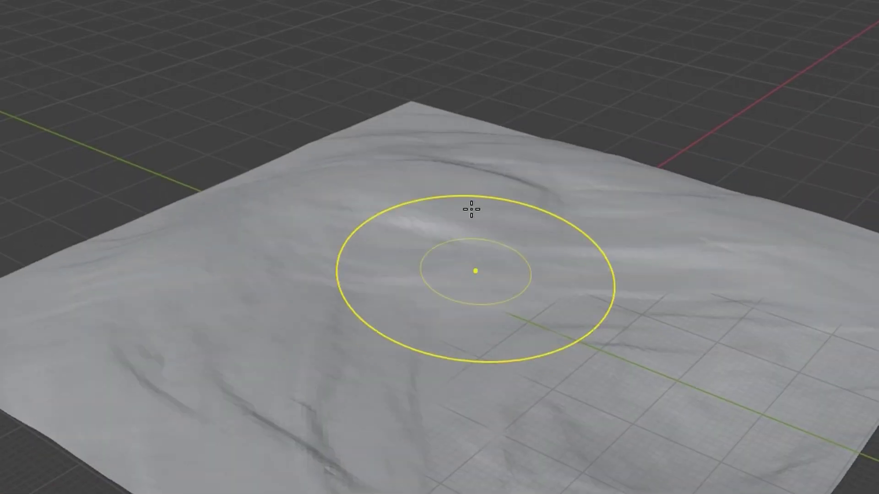
{"action": "left_click", "coordinate": [471, 209]}
{"action": "mouse_move", "coordinate": [416, 202]}
{"action": "left_mouse_down"}
{"action": "mouse_move", "coordinate": [402, 108]}
{"action": "mouse_move", "coordinate": [418, 114]}
{"action": "mouse_move", "coordinate": [287, 160]}
{"action": "mouse_move", "coordinate": [254, 45]}
{"action": "left_mouse_up"}
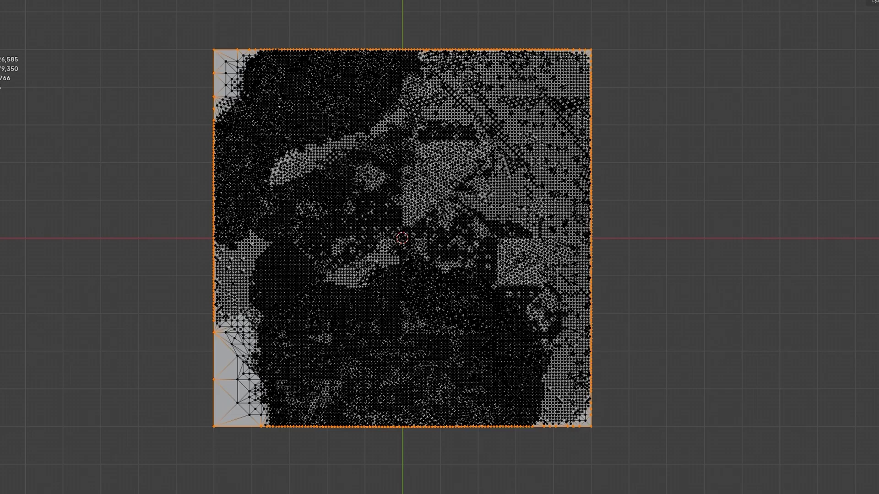
Select the vertices along the terrain's back and side borders through the mesh and raise them into a steep cliff wall
{"action": "key", "text": "alt+z"}
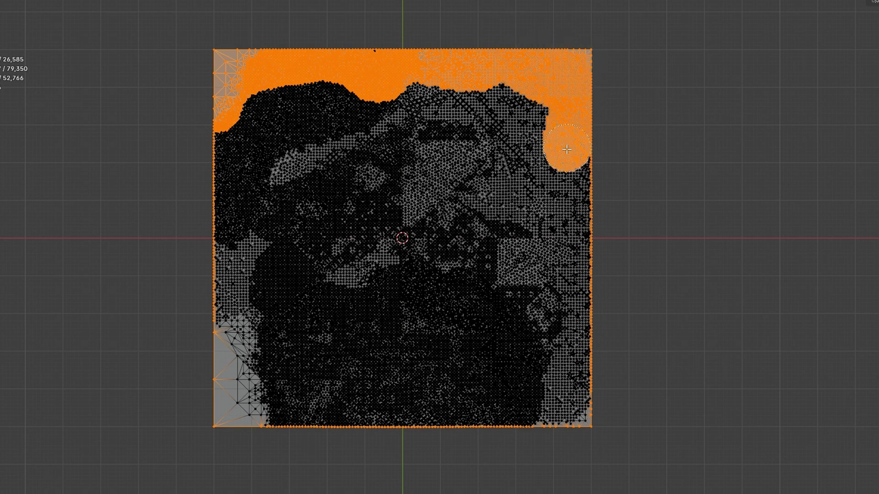
{"action": "middle_click_drag", "start_coordinate": [567, 149], "coordinate": [685, 214]}
{"action": "left_click", "coordinate": [677, 178]}
{"action": "key", "text": "Tab"}
{"action": "middle_click_drag", "start_coordinate": [439, 217], "coordinate": [392, 228]}
{"action": "key", "text": "alt+z"}
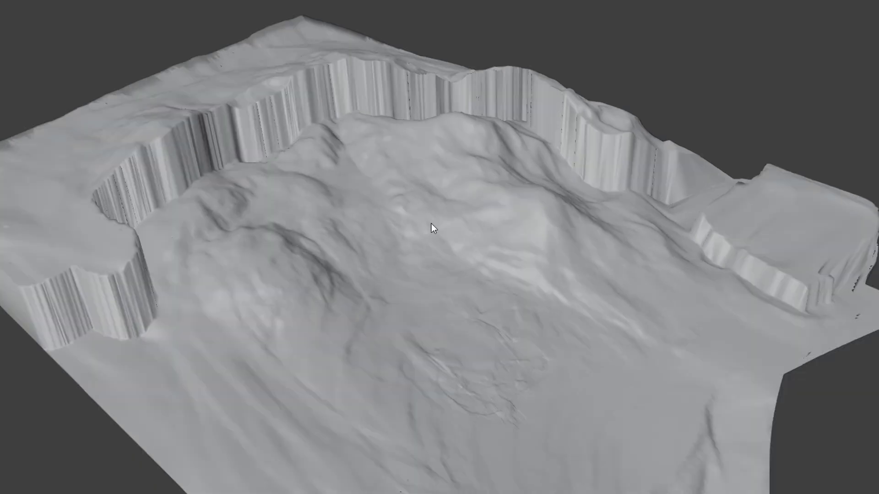
{"action": "middle_click_drag", "start_coordinate": [431, 223], "coordinate": [348, 199]}
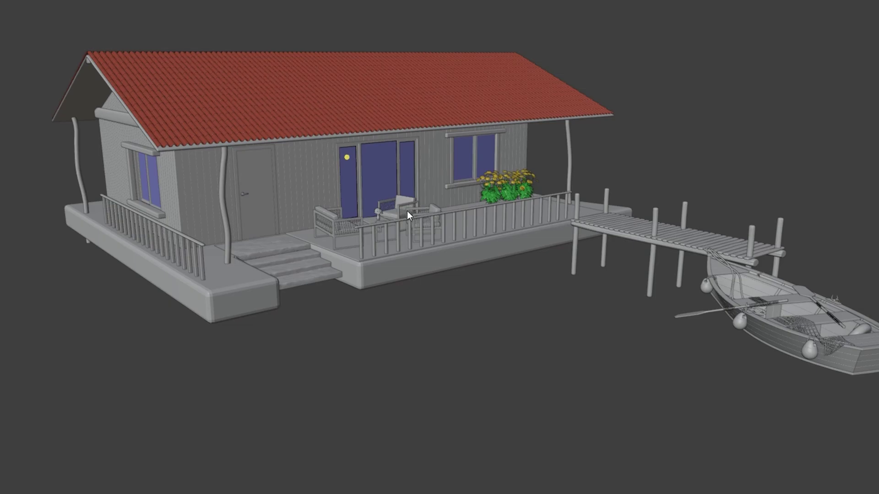
Examine the beach house, terrace, jetty and boat from several angles and their placement on the terrain
{"action": "middle_click_drag", "start_coordinate": [407, 211], "coordinate": [499, 258]}
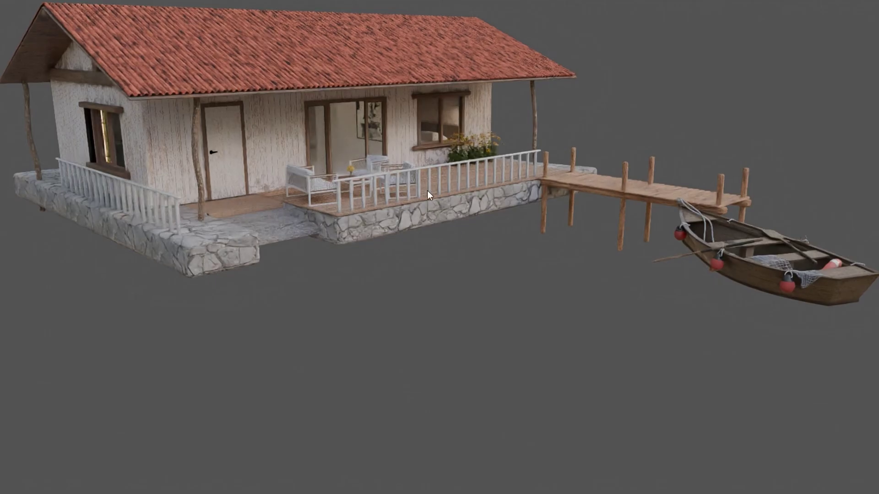
{"action": "middle_click_drag", "start_coordinate": [427, 190], "coordinate": [534, 198]}
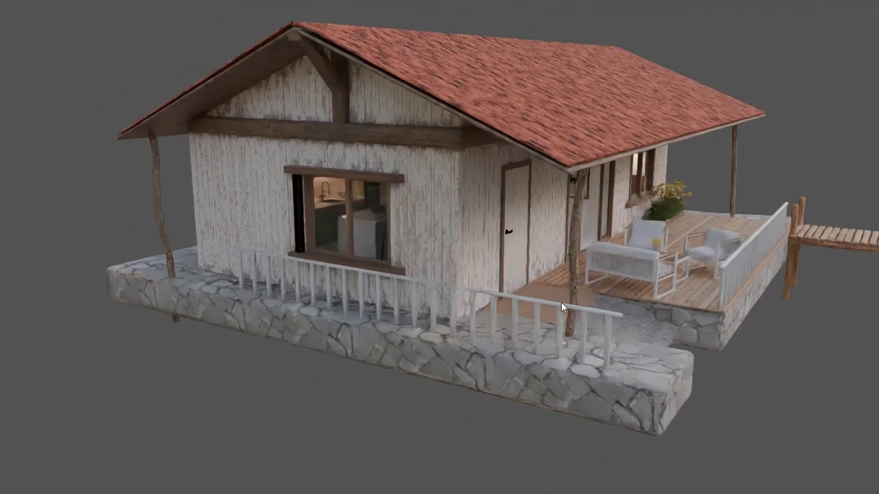
{"action": "middle_click_drag", "start_coordinate": [561, 303], "coordinate": [593, 288]}
{"action": "scroll", "coordinate": [592, 288], "scroll_direction": "up", "scroll_amount": 3}
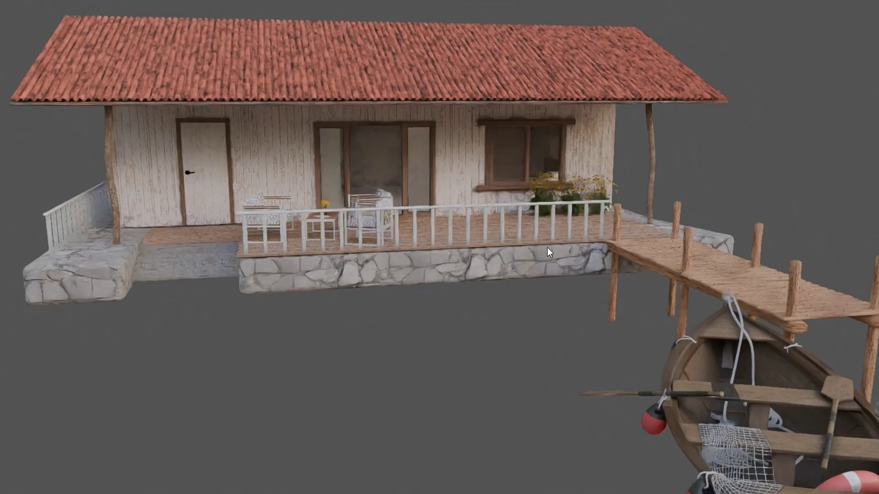
{"action": "scroll", "coordinate": [548, 247], "scroll_direction": "down", "scroll_amount": 2}
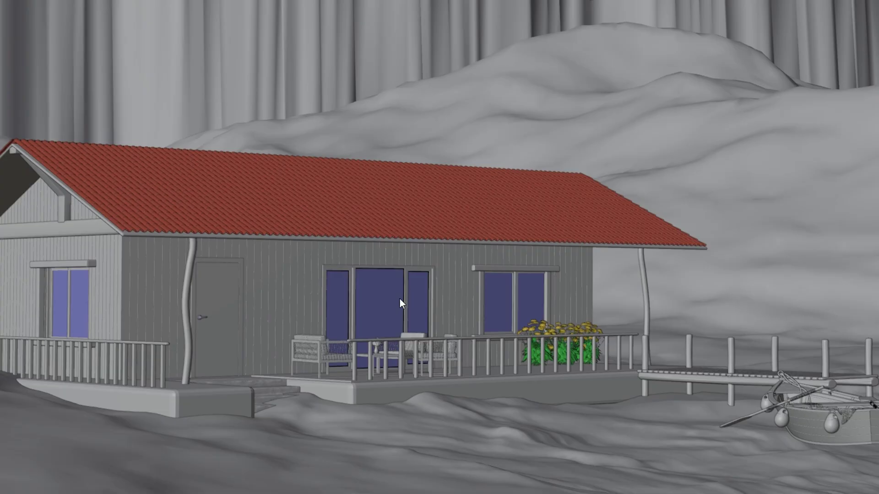
{"action": "scroll", "coordinate": [400, 299], "scroll_direction": "down", "scroll_amount": 7}
{"action": "middle_click_drag", "start_coordinate": [600, 239], "coordinate": [509, 234], "text": "shift"}
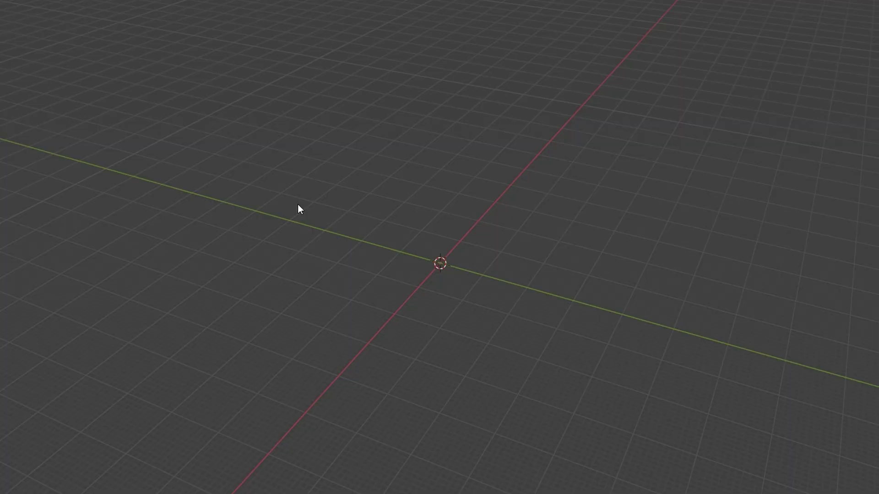
Add a cube scaled by about 15.07 in X and Y only, and apply its scale
{"action": "key", "text": "shift+a"}
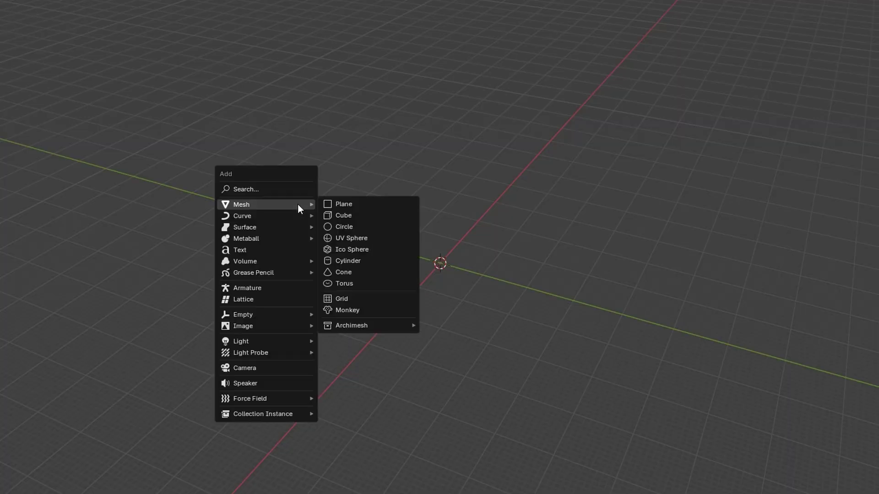
{"action": "left_click", "coordinate": [341, 215]}
{"action": "key", "text": "s"}
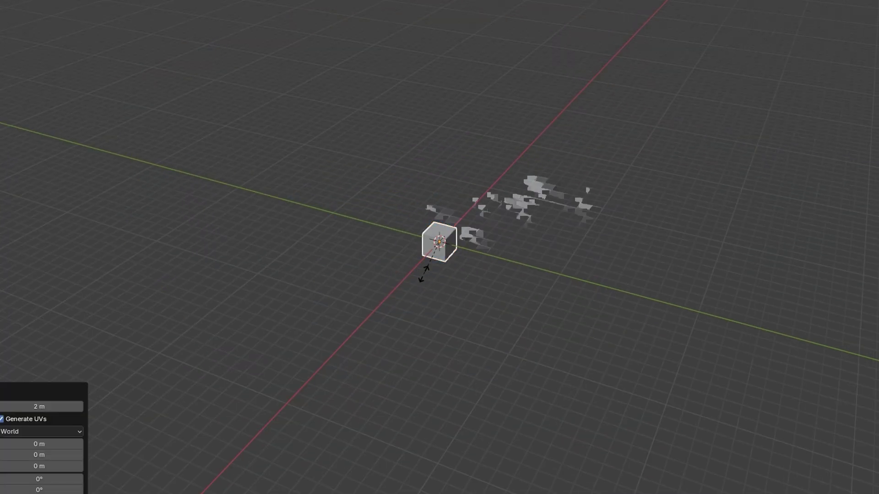
{"action": "key", "text": "shift+z"}
{"action": "left_click", "coordinate": [103, 428]}
{"action": "middle_click_drag", "start_coordinate": [293, 376], "coordinate": [334, 327]}
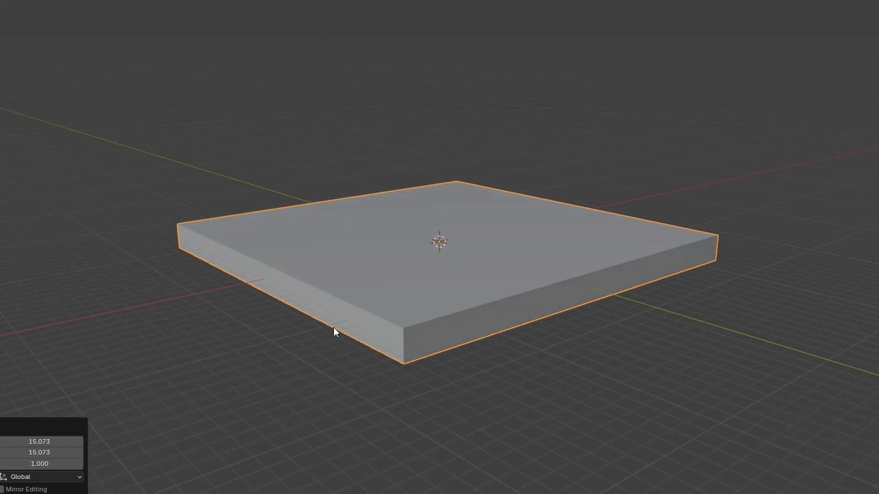
{"action": "left_click", "coordinate": [587, 287]}
{"action": "key", "text": "ctrl+a"}
{"action": "left_click", "coordinate": [527, 280]}
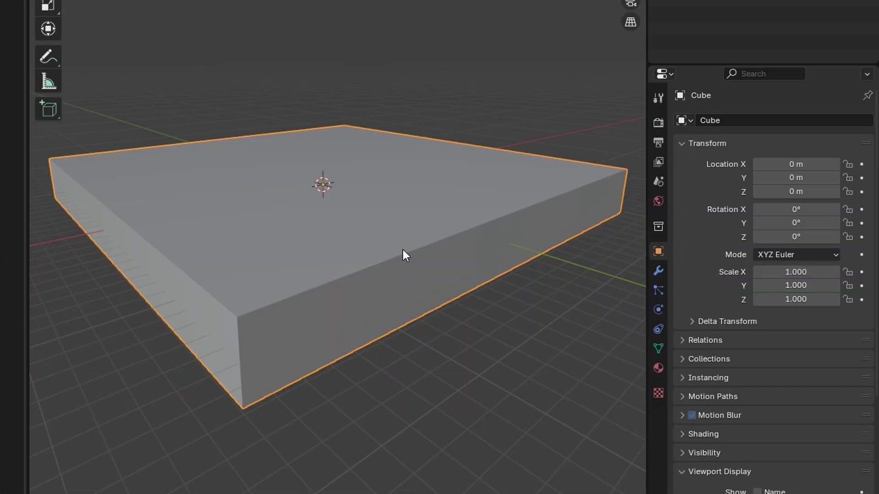
Subdivide the whole flat box mesh with 100 cuts
{"action": "key", "text": "Tab"}
{"action": "right_click", "coordinate": [353, 243]}
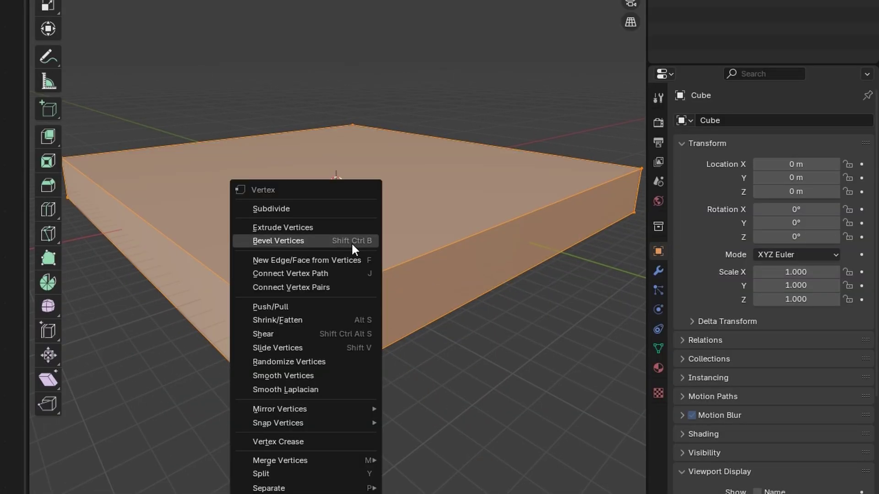
{"action": "left_click", "coordinate": [324, 205]}
{"action": "left_click", "coordinate": [191, 412]}
{"action": "type", "text": "100"}
{"action": "key", "text": "Return"}
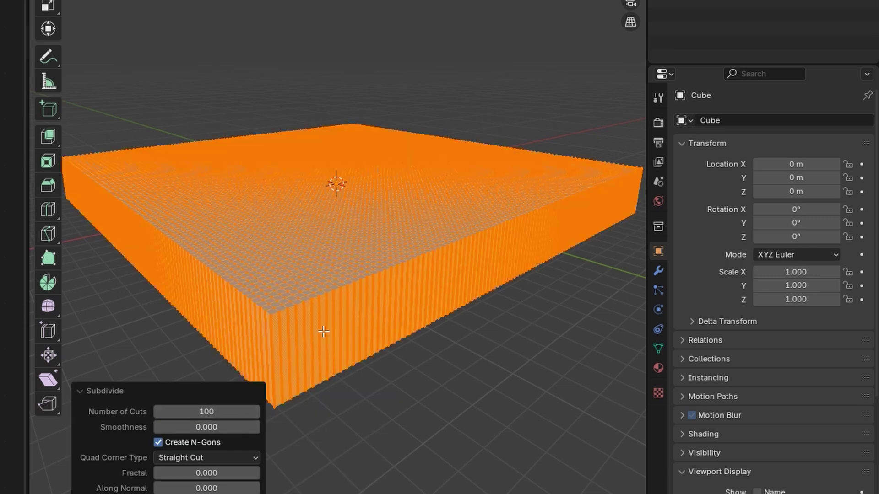
{"action": "key", "text": "Tab"}
Add a Subdivision Surface modifier to the flat box
{"action": "left_click", "coordinate": [658, 271]}
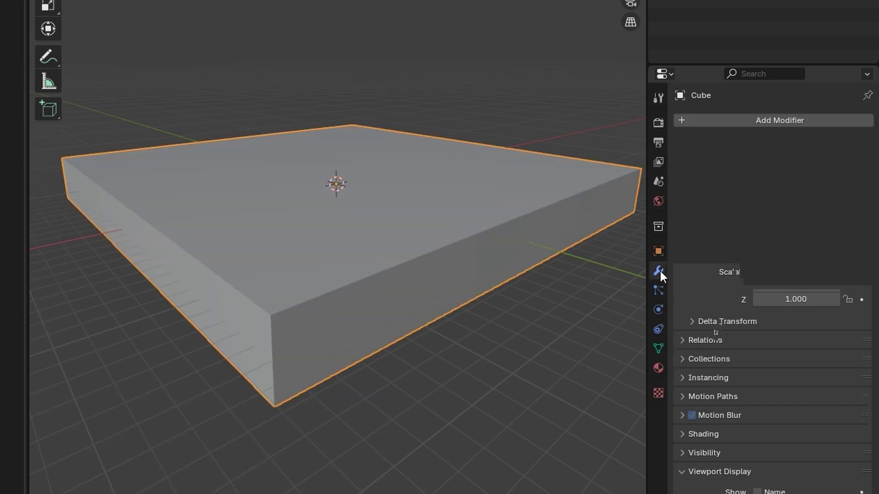
{"action": "left_click", "coordinate": [773, 120]}
{"action": "left_click", "coordinate": [589, 300]}
Add a Displace modifier to the flat box and shade the object smooth
{"action": "left_click", "coordinate": [734, 121]}
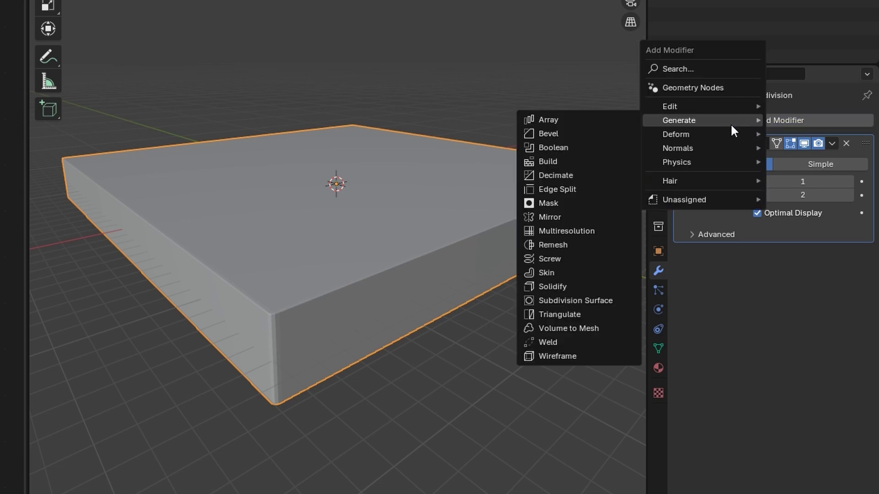
{"action": "mouse_move", "coordinate": [687, 134]}
{"action": "left_click", "coordinate": [573, 177]}
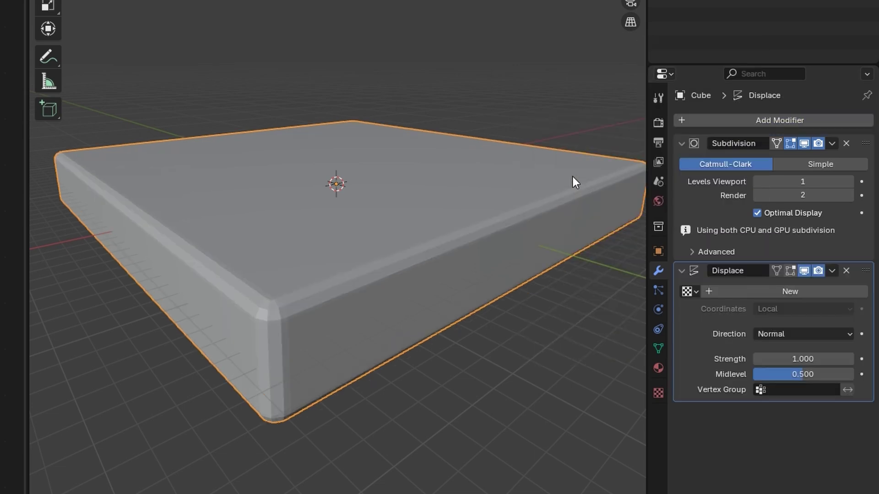
{"action": "right_click", "coordinate": [573, 177]}
{"action": "left_click", "coordinate": [574, 180]}
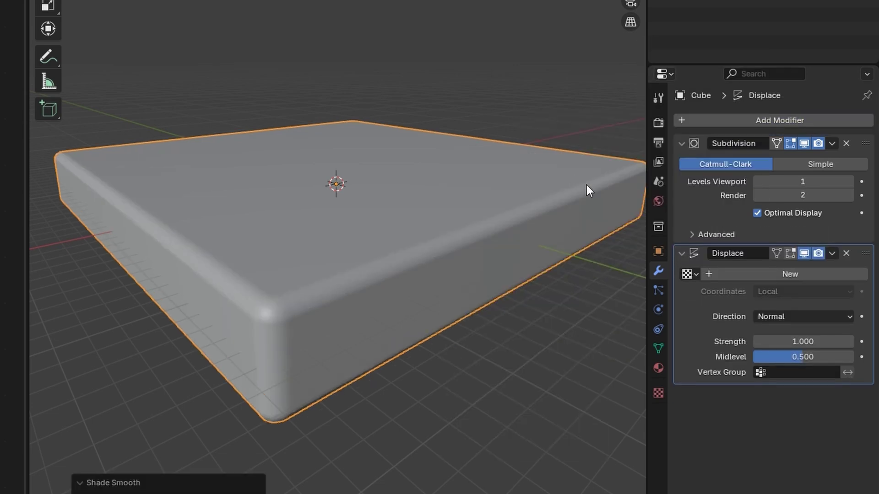
Set the Displace modifier's strength to 0.05 and give it a new Clouds texture
{"action": "left_click", "coordinate": [811, 341]}
{"action": "type", "text": "0.05"}
{"action": "key", "text": "Return"}
{"action": "left_click", "coordinate": [658, 394]}
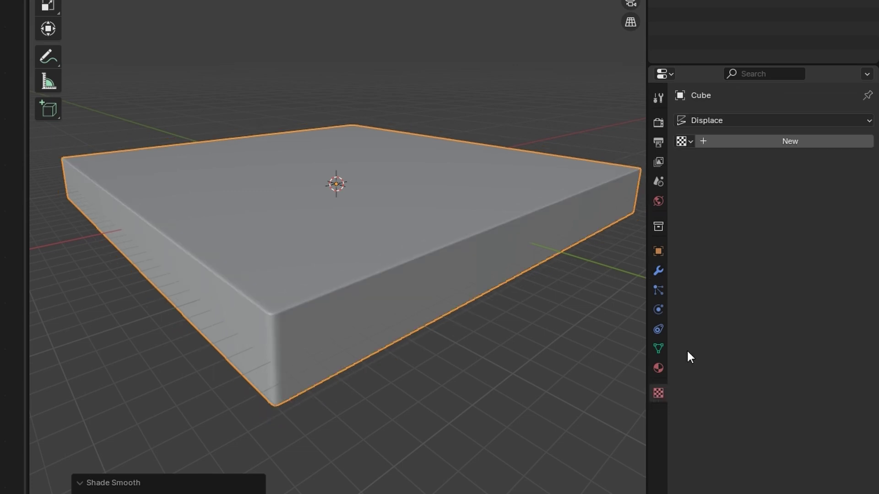
{"action": "left_click", "coordinate": [782, 141]}
{"action": "left_click", "coordinate": [729, 162]}
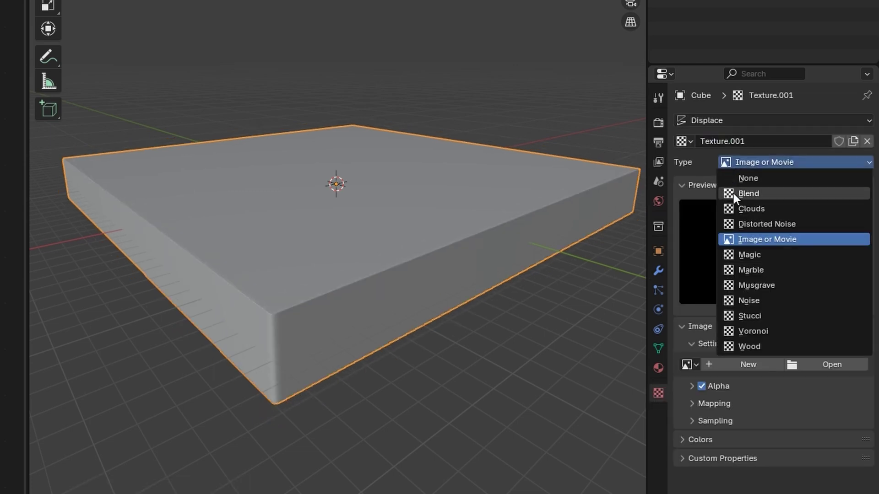
{"action": "left_click", "coordinate": [735, 209]}
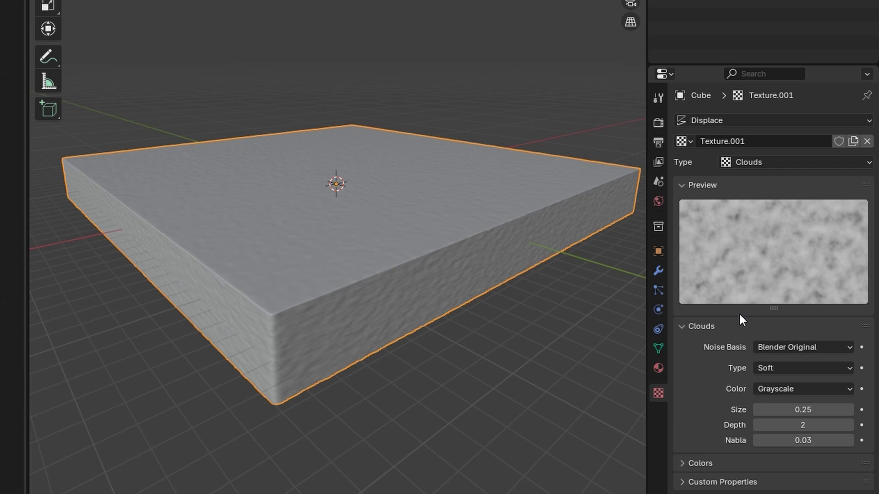
Set the Clouds texture's size to 1, its depth to 5 and its noise type to Hard
{"action": "type", "text": "1"}
{"action": "key", "text": "Return"}
{"action": "scroll", "coordinate": [483, 237], "scroll_direction": "up", "scroll_amount": 5}
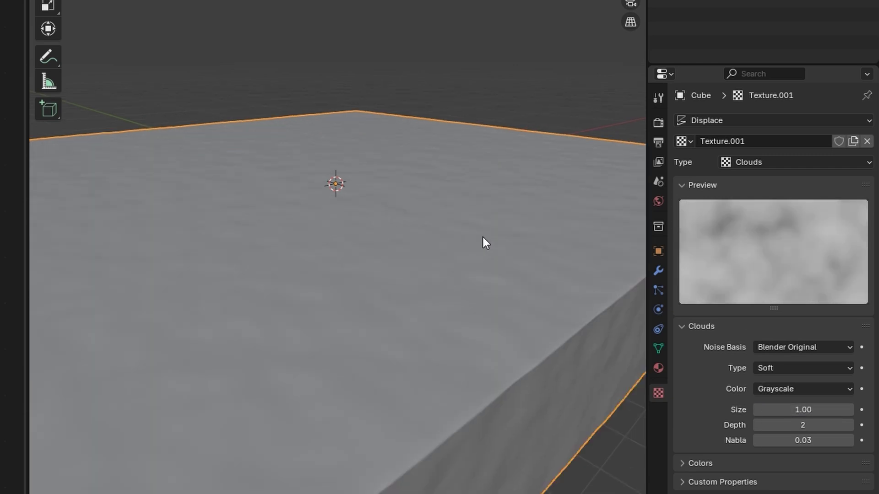
{"action": "left_click", "coordinate": [792, 425]}
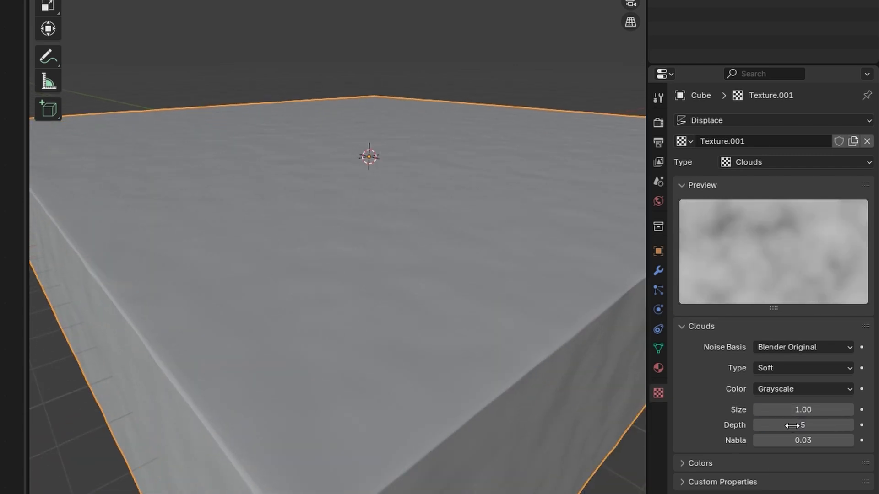
{"action": "left_click_drag", "start_coordinate": [796, 437], "coordinate": [774, 437]}
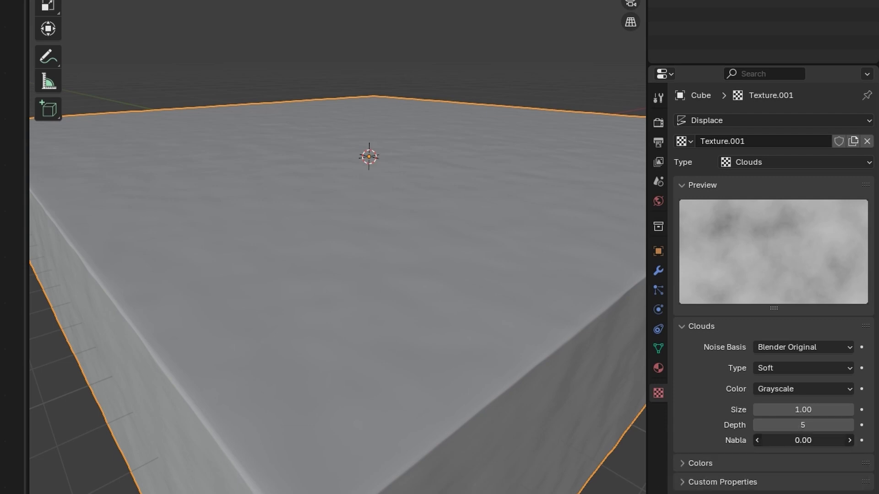
{"action": "left_click", "coordinate": [771, 400]}
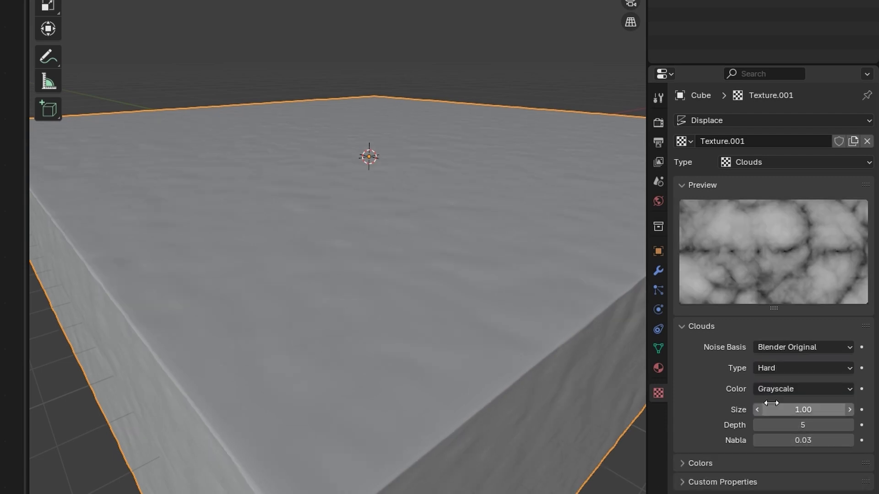
Try a Displace strength of 1 on the water box and return it to 0.05
{"action": "mouse_move", "coordinate": [426, 233]}
{"action": "middle_mouse_down"}
{"action": "mouse_move", "coordinate": [419, 281]}
{"action": "mouse_move", "coordinate": [415, 236]}
{"action": "middle_mouse_up"}
{"action": "scroll", "coordinate": [415, 236], "scroll_direction": "up", "scroll_amount": 2}
{"action": "left_click", "coordinate": [659, 270]}
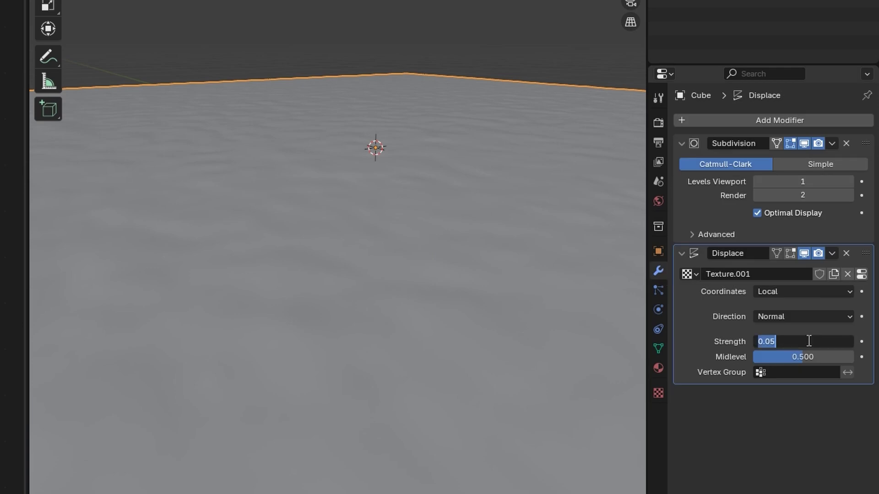
{"action": "key", "text": "Return"}
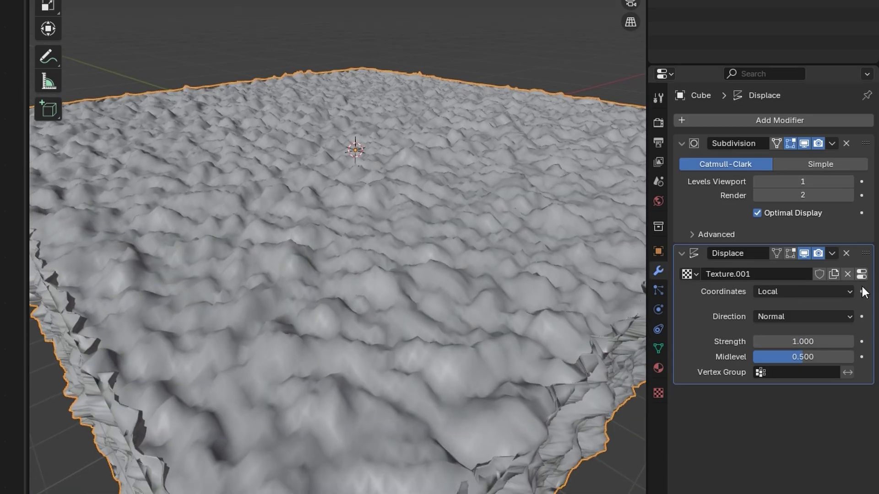
{"action": "type", "text": "0.05"}
{"action": "key", "text": "Return"}
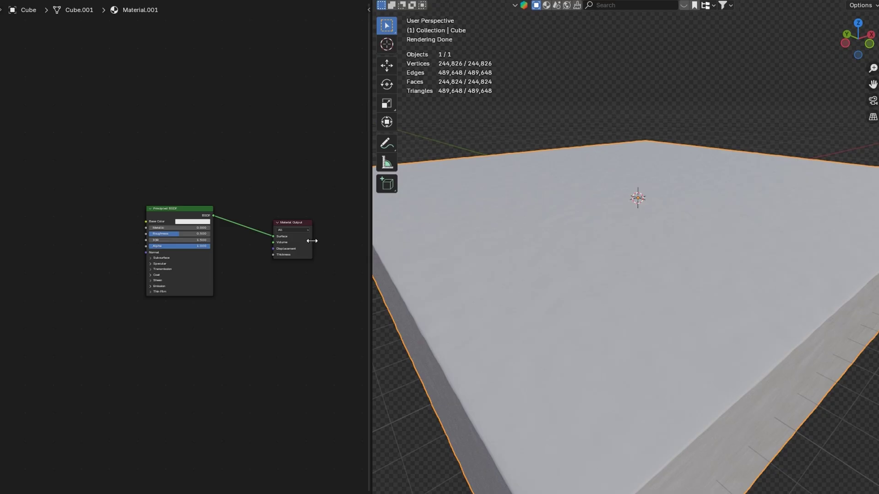
Delete the Principled BSDF from the water material and add a Glass BSDF and a Transparent BSDF
{"action": "left_click_drag", "start_coordinate": [228, 180], "coordinate": [98, 404]}
{"action": "key", "text": "x"}
{"action": "key", "text": "shift+a"}
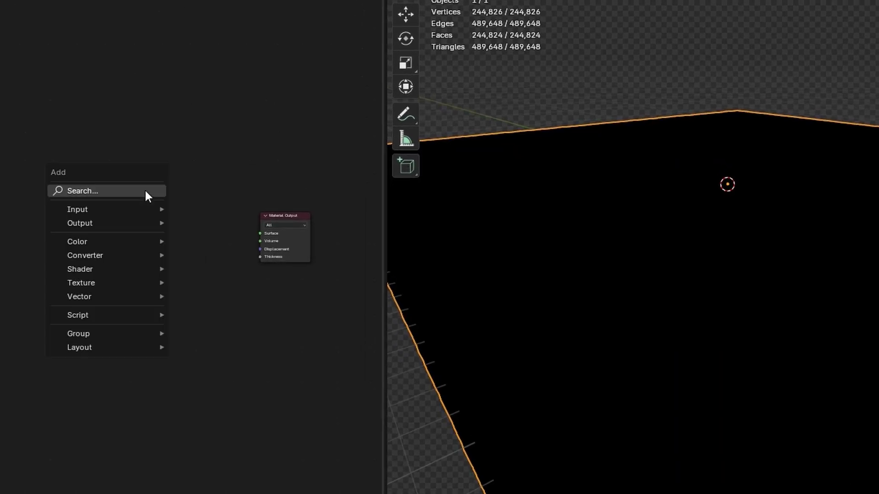
{"action": "left_click", "coordinate": [179, 206]}
{"action": "key", "text": "Return"}
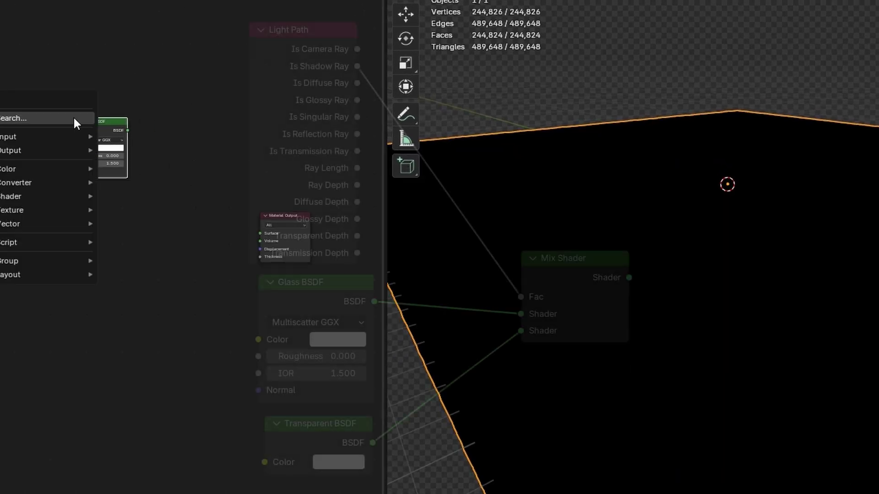
{"action": "type", "text": "transp"}
{"action": "key", "text": "Return"}
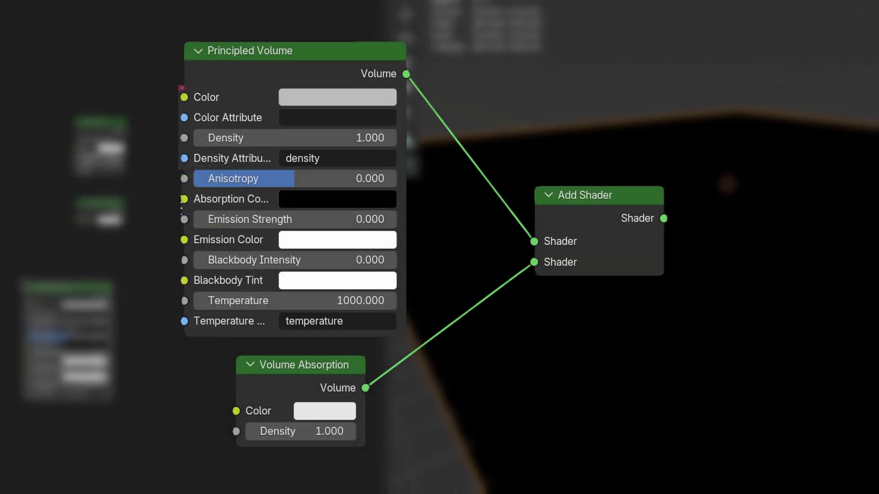
Mix the surface shaders by Light Path's Is Shadow Ray, and feed the volume with Principled Volume plus Volume Absorption through an Add Shader
{"action": "key", "text": "shift+a"}
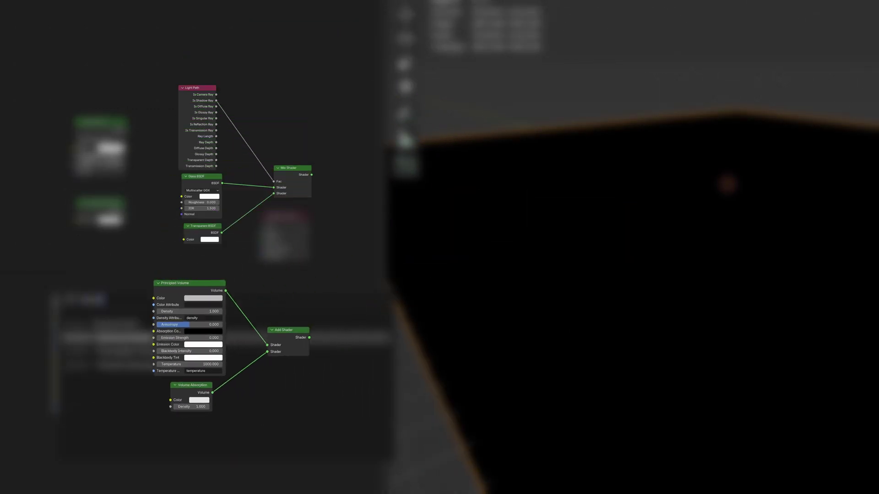
{"action": "key", "text": "Return"}
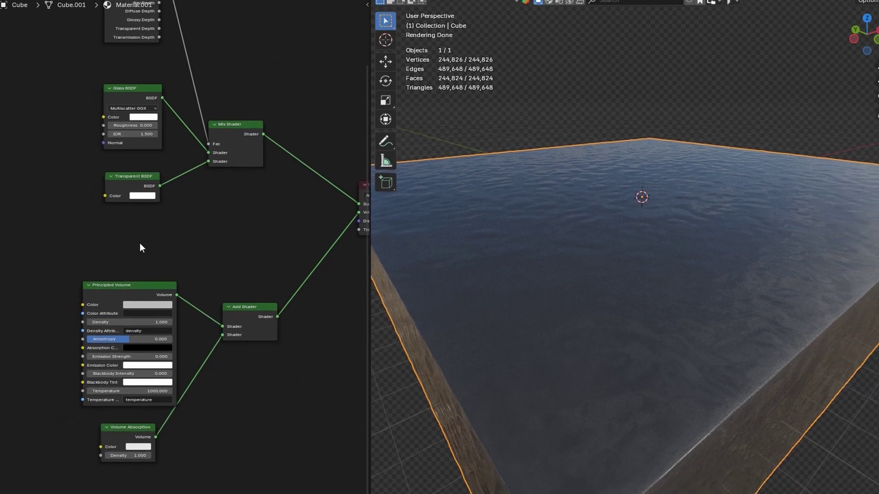
Colour the Transparent BSDF light cyan-blue and set the Principled Volume's density to 0.2
{"action": "left_click", "coordinate": [142, 164]}
{"action": "left_click", "coordinate": [182, 60]}
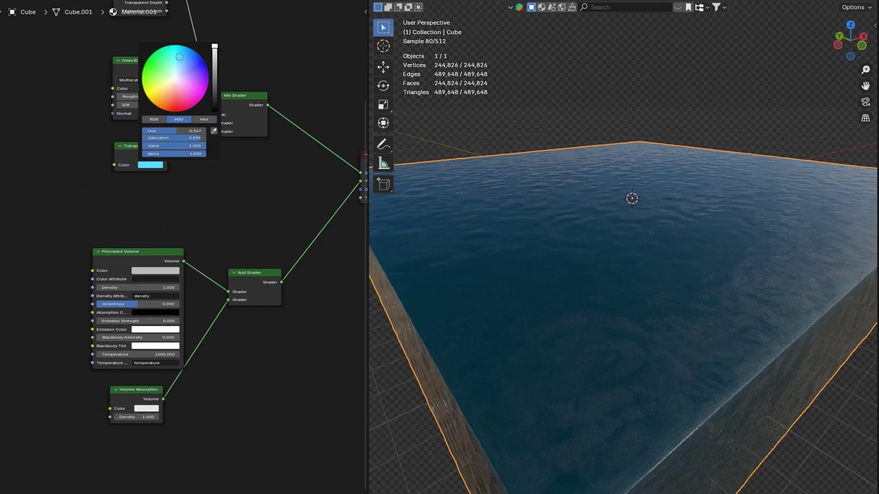
{"action": "scroll", "coordinate": [175, 278], "scroll_direction": "up", "scroll_amount": 3}
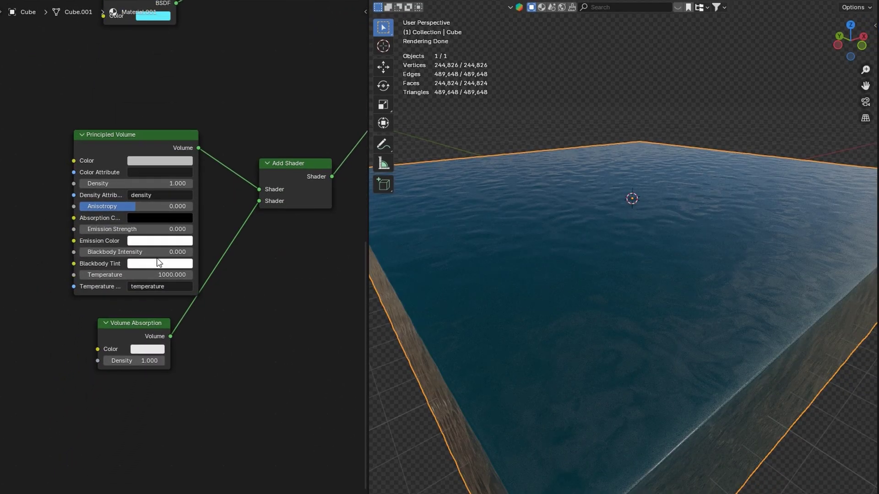
{"action": "type", "text": "2"}
{"action": "key", "text": "Return"}
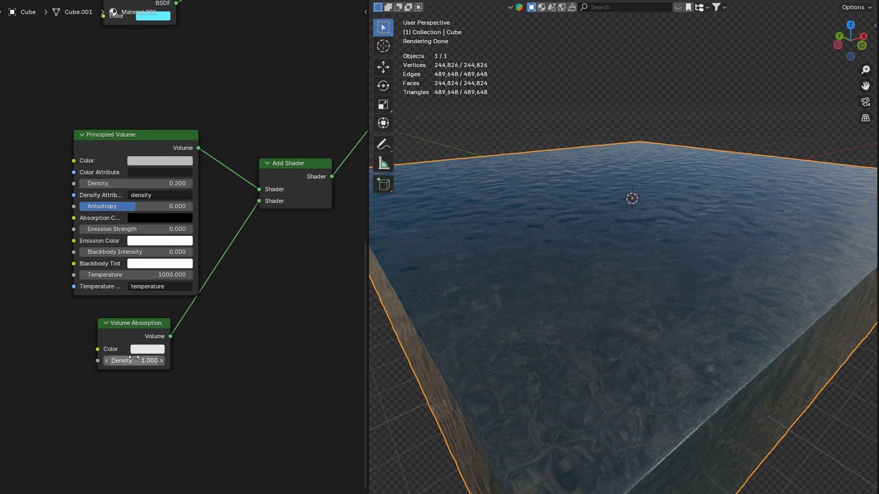
Set the Volume Absorption node's density to 0.5 and its color to cyan
{"action": "type", "text": ".5"}
{"action": "key", "text": "Return"}
{"action": "left_click", "coordinate": [148, 349]}
{"action": "left_click", "coordinate": [187, 193]}
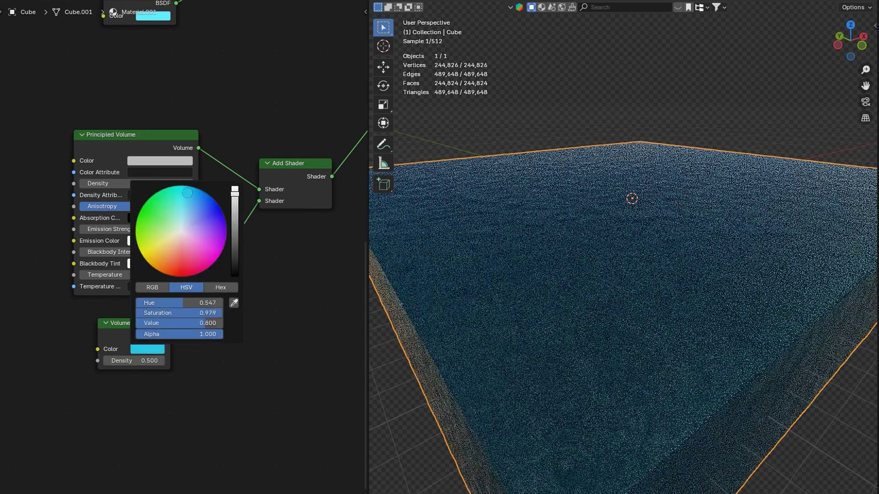
{"action": "left_click_drag", "start_coordinate": [193, 187], "coordinate": [188, 197]}
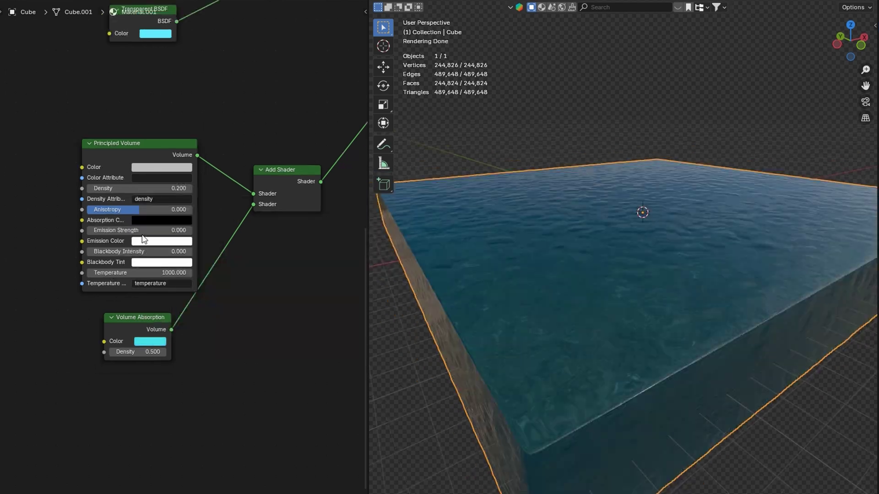
Give the Principled Volume a green emission color with an emission strength of 0.05
{"action": "left_click", "coordinate": [146, 241]}
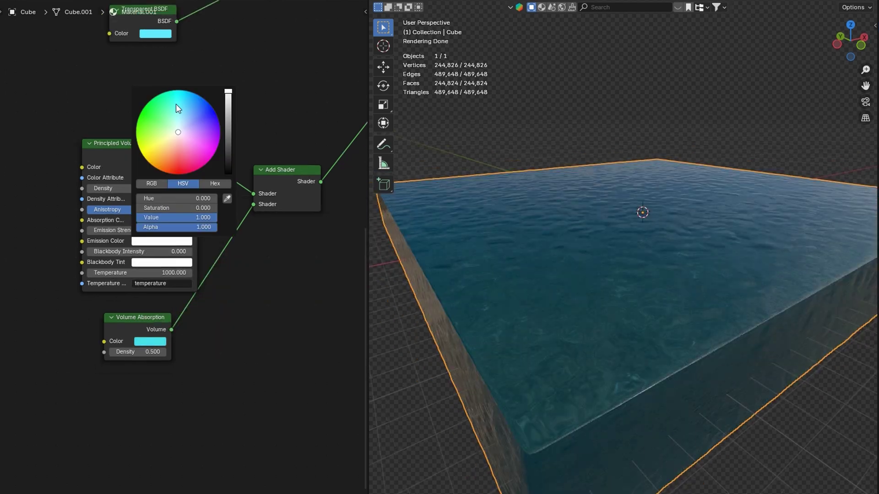
{"action": "left_click_drag", "start_coordinate": [179, 105], "coordinate": [164, 107]}
{"action": "type", "text": ".1"}
{"action": "key", "text": "Return"}
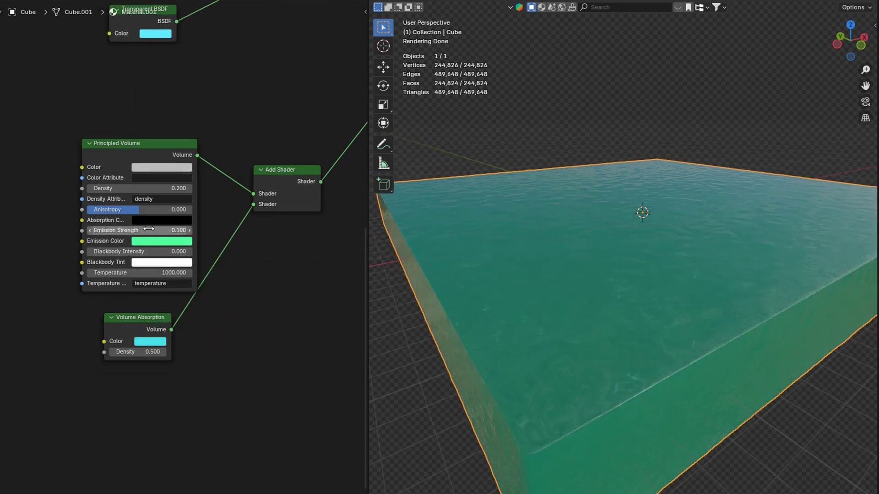
{"action": "left_click", "coordinate": [150, 230]}
{"action": "type", "text": ".05"}
{"action": "key", "text": "Return"}
{"action": "middle_click_drag", "start_coordinate": [539, 320], "coordinate": [542, 330]}
{"action": "left_click", "coordinate": [150, 169]}
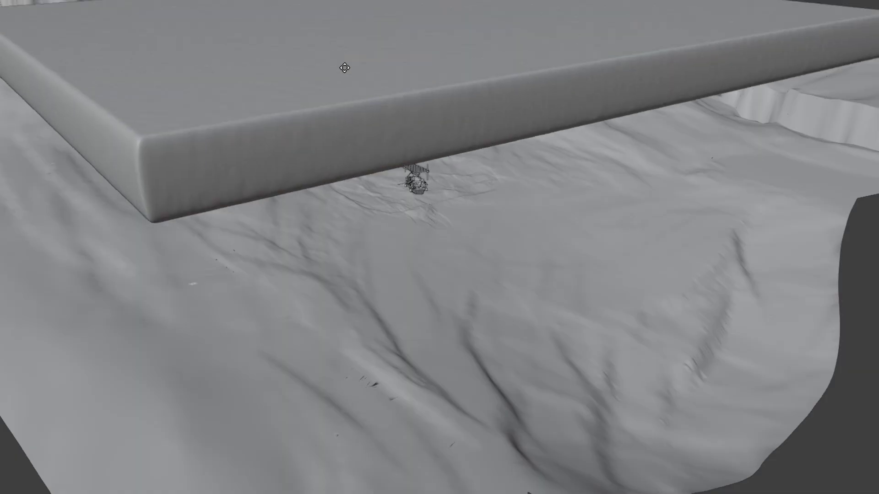
Lower the water box into the terrain until its surface meets the shoreline in front of the beach house
{"action": "middle_click_drag", "start_coordinate": [344, 68], "coordinate": [499, 245]}
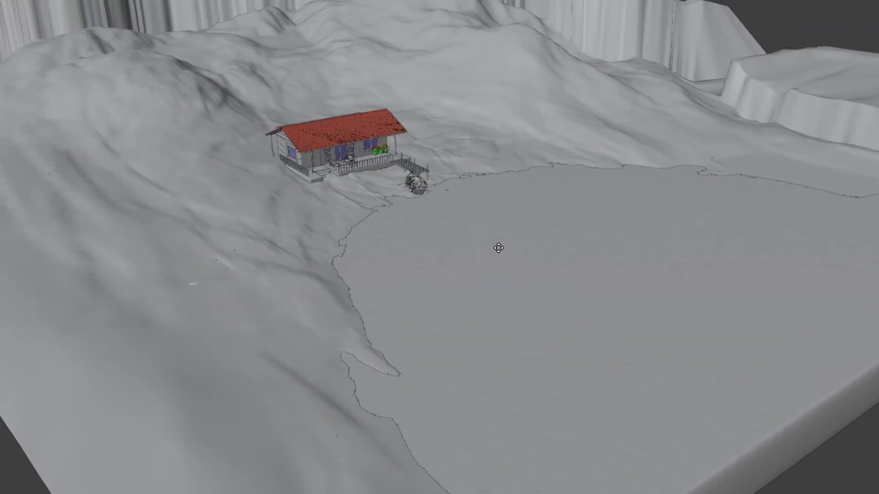
{"action": "left_click", "coordinate": [464, 232]}
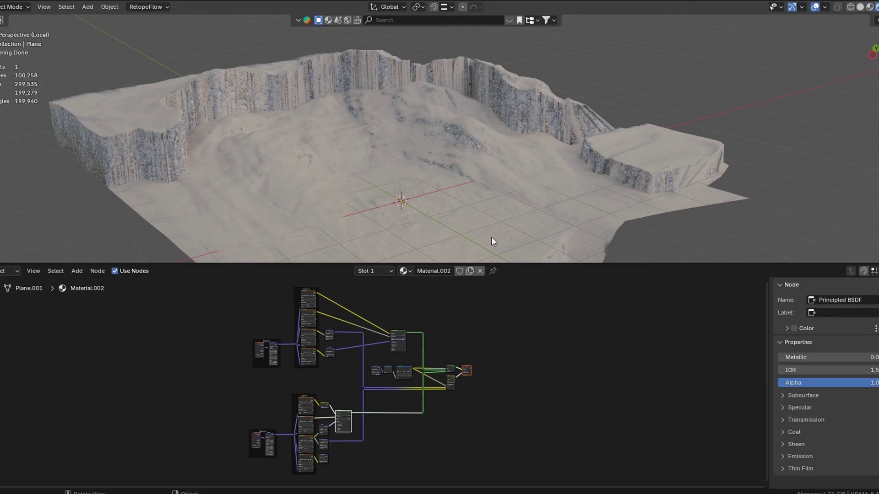
Set the Bump node's distance to 1 in the terrain's sand texture setup
{"action": "middle_click_drag", "start_coordinate": [497, 248], "coordinate": [389, 257]}
{"action": "scroll", "coordinate": [389, 256], "scroll_direction": "up", "scroll_amount": 8}
{"action": "scroll", "coordinate": [316, 435], "scroll_direction": "up", "scroll_amount": 6}
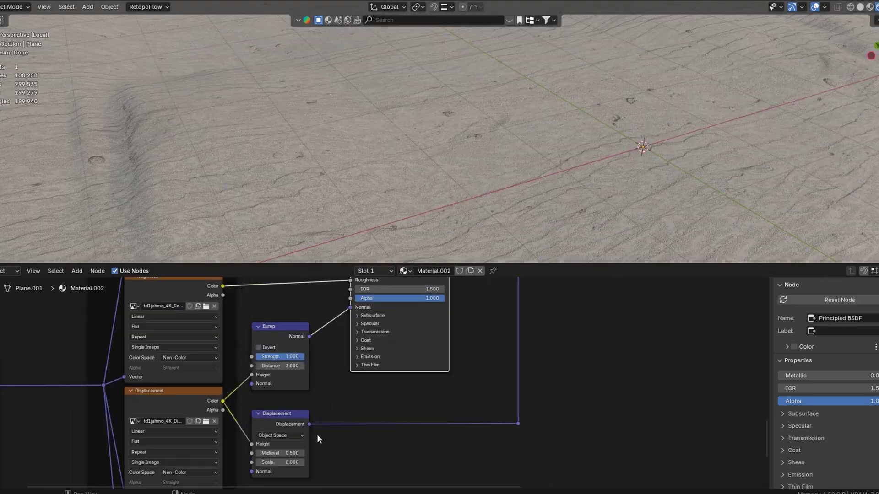
{"action": "scroll", "coordinate": [275, 341], "scroll_direction": "up", "scroll_amount": 3, "text": "shift"}
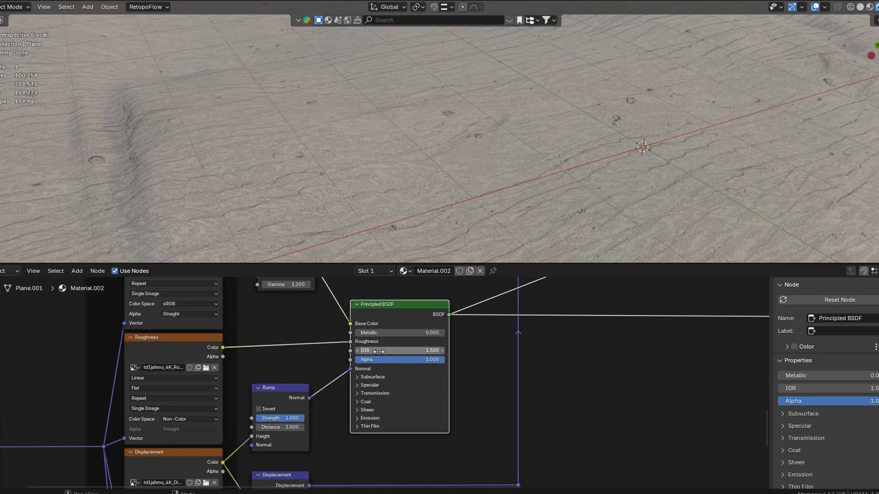
{"action": "type", "text": "1"}
{"action": "key", "text": "Return"}
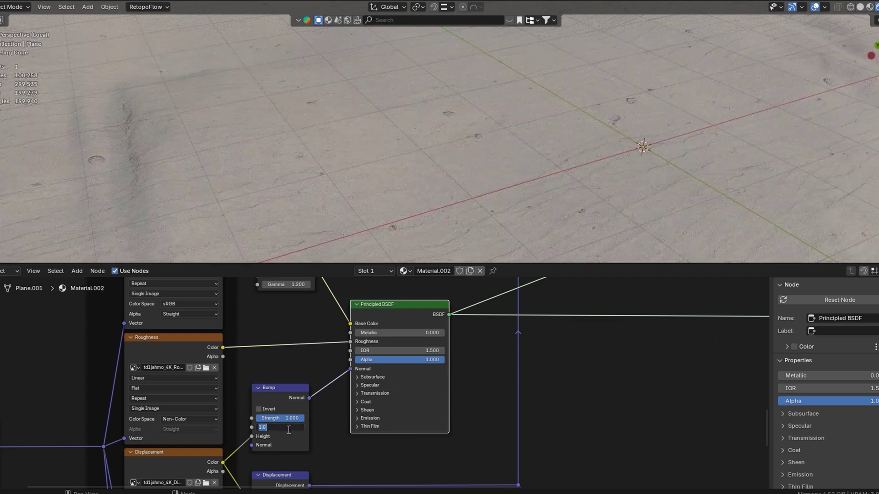
{"action": "key", "text": "Return"}
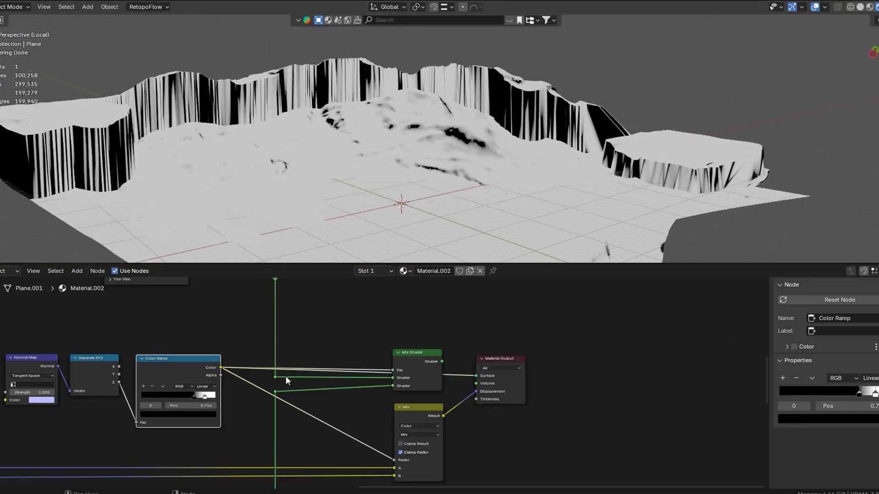
{"action": "scroll", "coordinate": [285, 376], "scroll_direction": "up", "scroll_amount": 2}
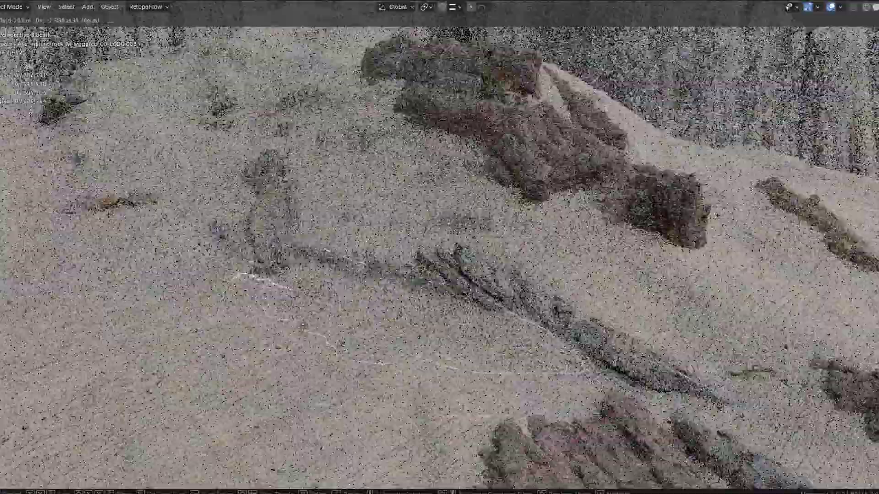
Move a rock on the sandy slope by about 0.30 m in X, -0.41 m in Y and -0.27 m in Z
{"action": "left_click", "coordinate": [374, 273]}
{"action": "middle_click_drag", "start_coordinate": [419, 137], "coordinate": [350, 185], "text": "shift"}
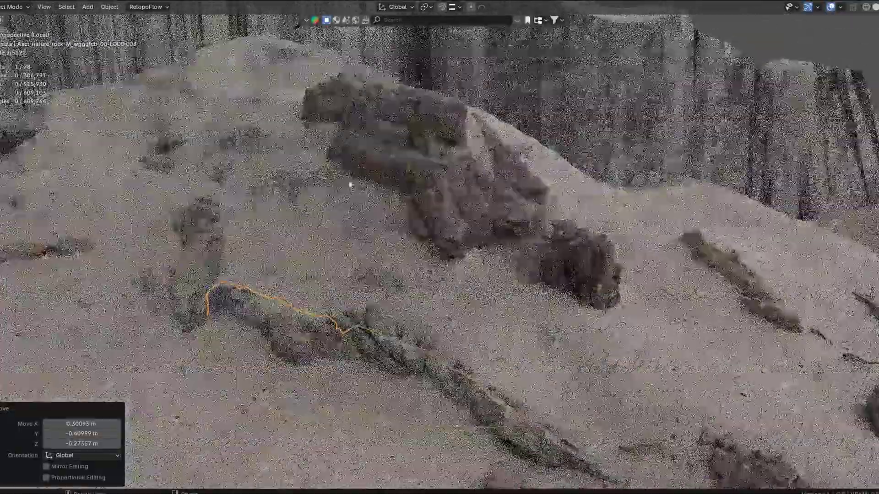
{"action": "left_click", "coordinate": [351, 184]}
{"action": "key", "text": "g"}
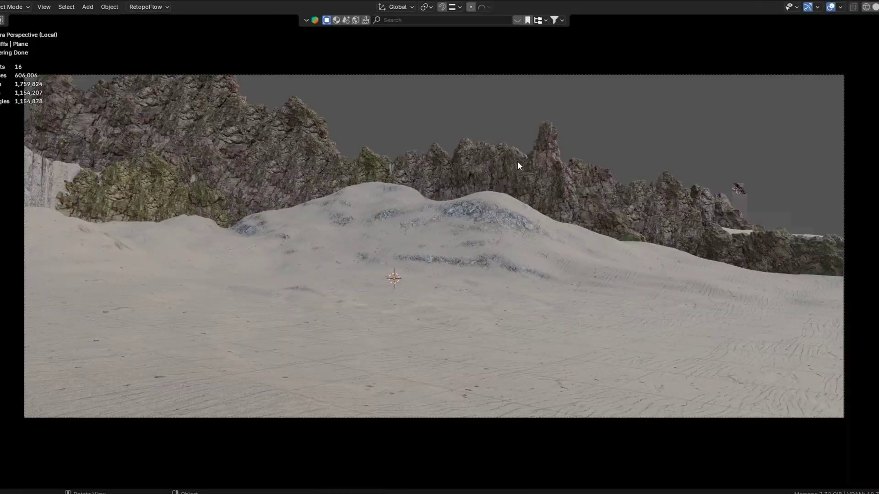
Try moving the tall pillar-topped cliff behind the dune and the low cliff at the far right end of the range
{"action": "left_click", "coordinate": [518, 162]}
{"action": "key", "text": "g"}
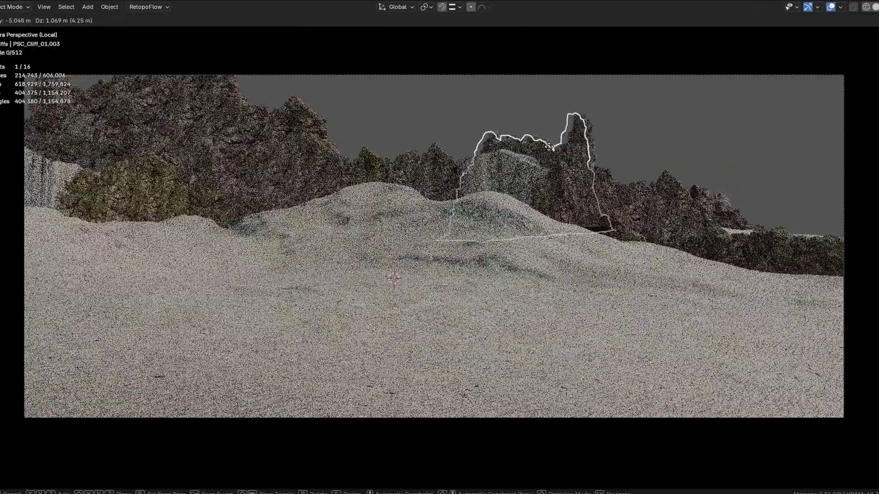
{"action": "left_click", "coordinate": [524, 157]}
{"action": "left_click", "coordinate": [792, 255]}
{"action": "key", "text": "g"}
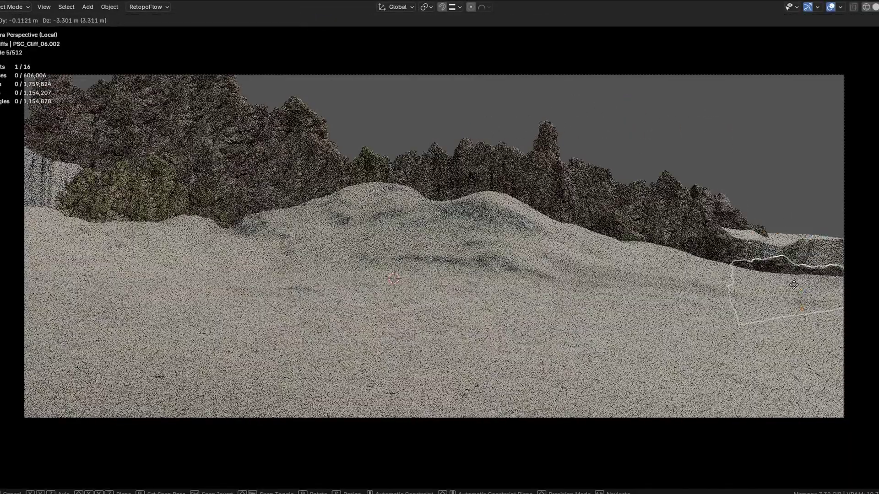
{"action": "left_click", "coordinate": [797, 258]}
Try moving the low green cliff at the left end of the range and the large cliff wall behind it
{"action": "left_click", "coordinate": [132, 196]}
{"action": "key", "text": "g"}
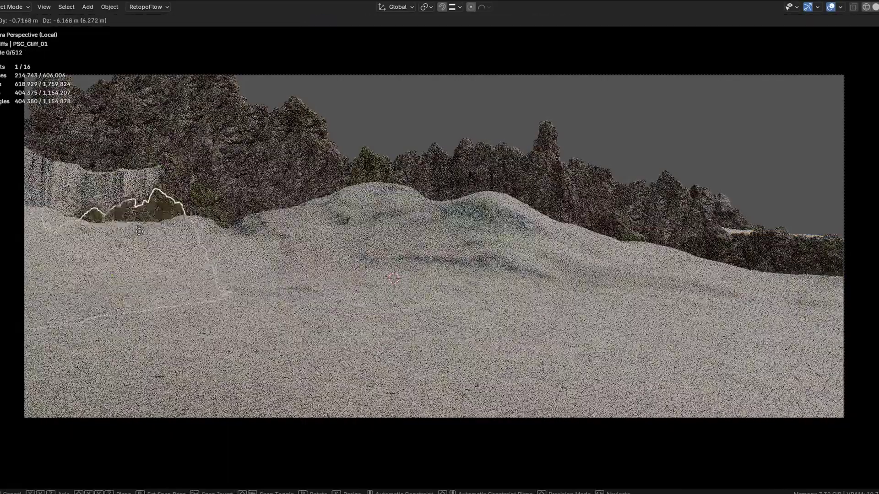
{"action": "left_click", "coordinate": [134, 194]}
{"action": "middle_click_drag", "start_coordinate": [383, 180], "coordinate": [386, 197]}
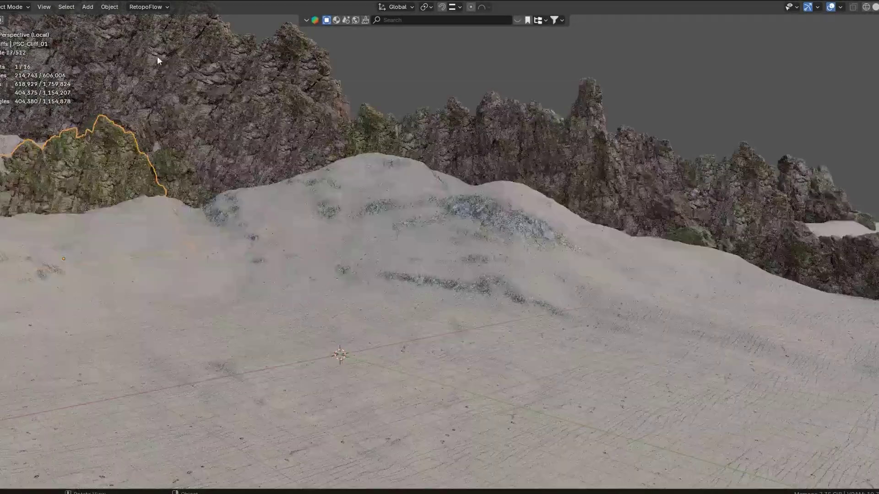
{"action": "left_click", "coordinate": [157, 55]}
{"action": "key", "text": "g"}
{"action": "left_click", "coordinate": [247, 76]}
Try repositioning individual cliffs while viewing the range from outside the camera, including the one beside the twin peaks
{"action": "middle_click_drag", "start_coordinate": [266, 91], "coordinate": [508, 131]}
{"action": "scroll", "coordinate": [298, 119], "scroll_direction": "down", "scroll_amount": 5}
{"action": "key", "text": "g"}
{"action": "right_click", "coordinate": [433, 120]}
{"action": "left_click", "coordinate": [567, 188]}
{"action": "key", "text": "g"}
{"action": "right_click", "coordinate": [657, 201]}
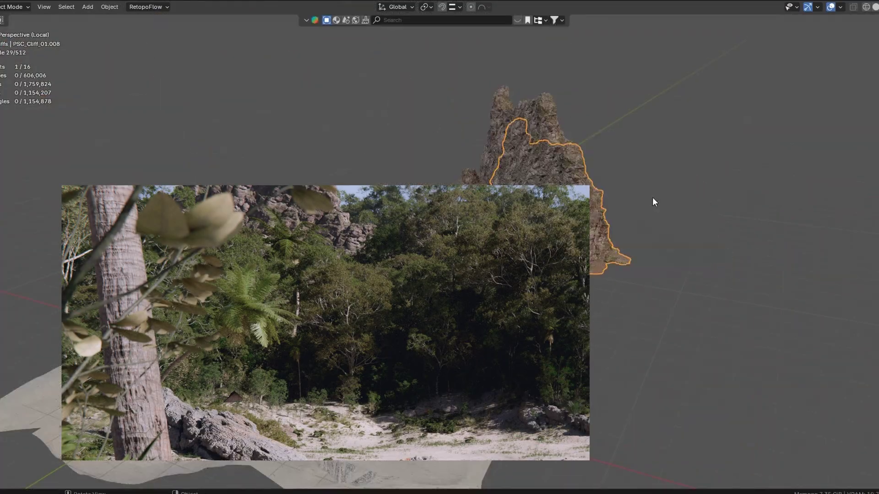
{"action": "key", "text": "KP_0"}
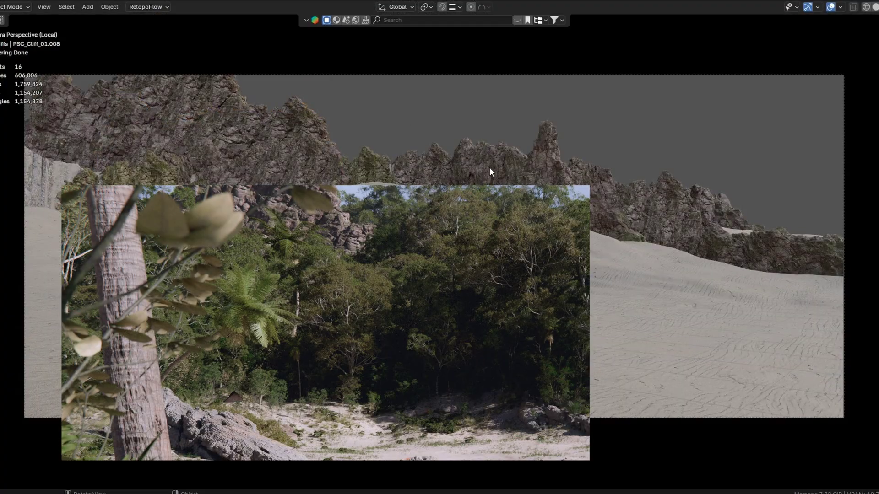
{"action": "middle_click_drag", "start_coordinate": [490, 167], "coordinate": [481, 307]}
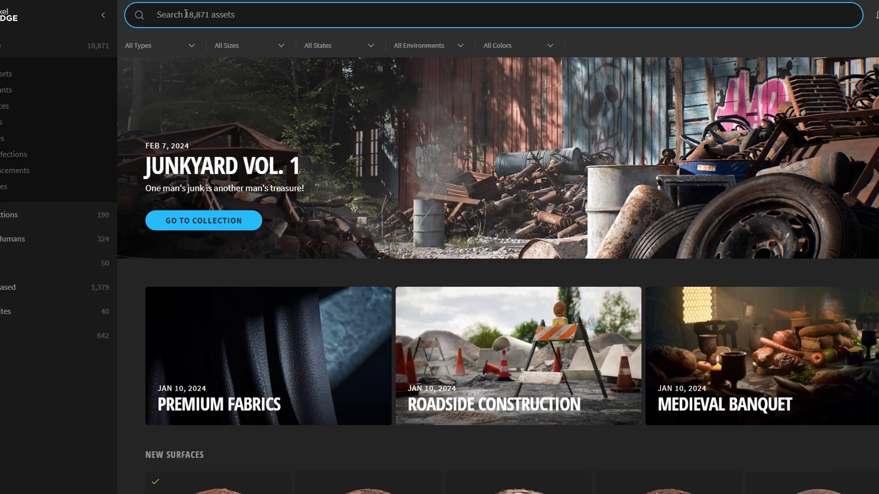
Switch to Quixel Bridge, search for "shore" and browse the matching 3D assets
{"action": "left_click", "coordinate": [185, 14]}
{"action": "type", "text": "shore"}
{"action": "key", "text": "Return"}
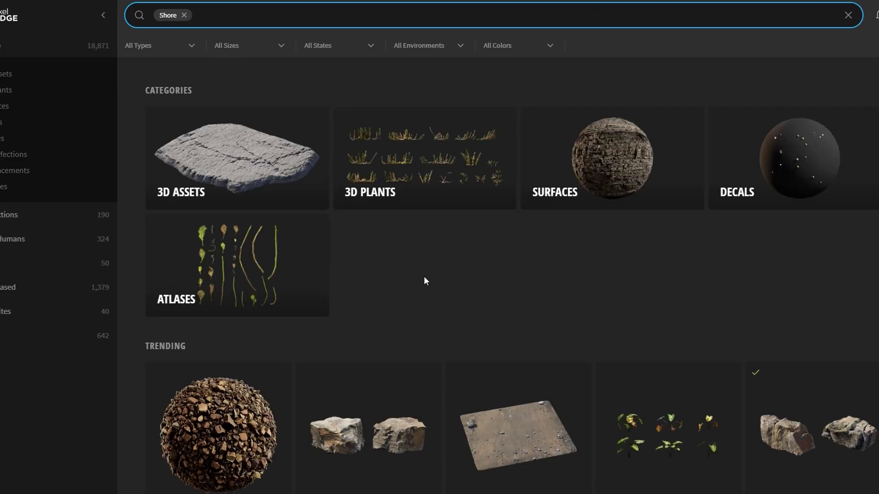
{"action": "left_click", "coordinate": [267, 179]}
{"action": "scroll", "coordinate": [362, 224], "scroll_direction": "down", "scroll_amount": 10}
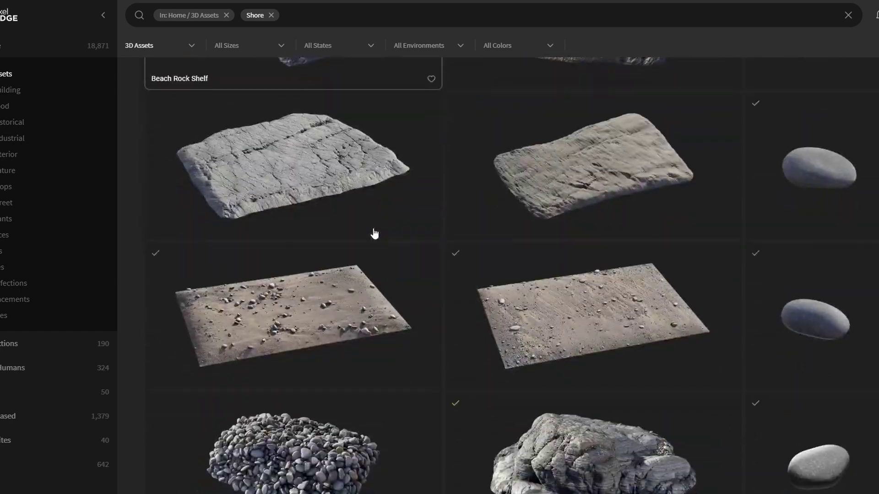
{"action": "scroll", "coordinate": [375, 233], "scroll_direction": "down", "scroll_amount": 15}
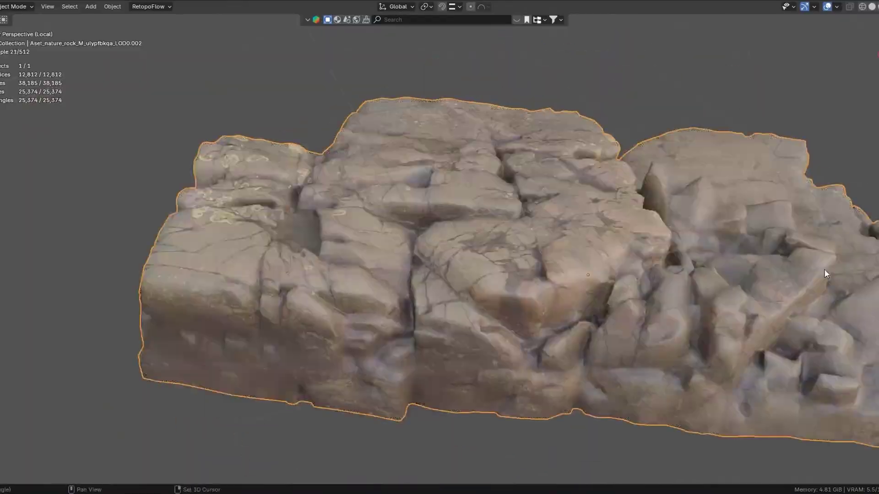
Add a Subdivision Surface modifier to the imported beach rock and raise its viewport subdivision level
{"action": "middle_click_drag", "start_coordinate": [824, 269], "coordinate": [711, 249]}
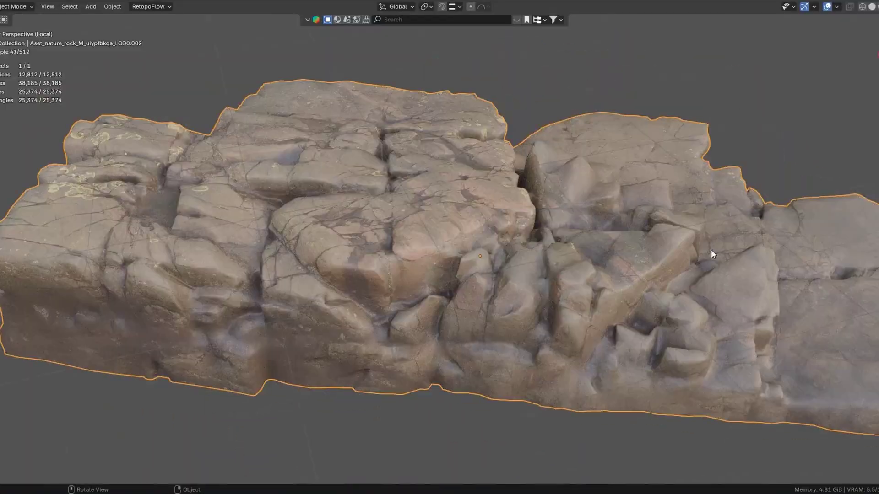
{"action": "key", "text": "ctrl+space"}
{"action": "left_click", "coordinate": [801, 54]}
{"action": "mouse_move", "coordinate": [801, 54]}
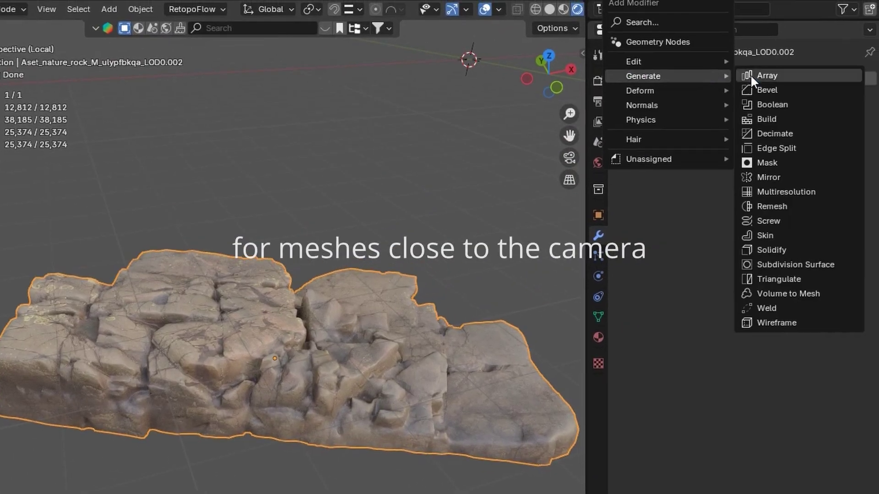
{"action": "left_click", "coordinate": [767, 265]}
{"action": "left_click", "coordinate": [850, 143]}
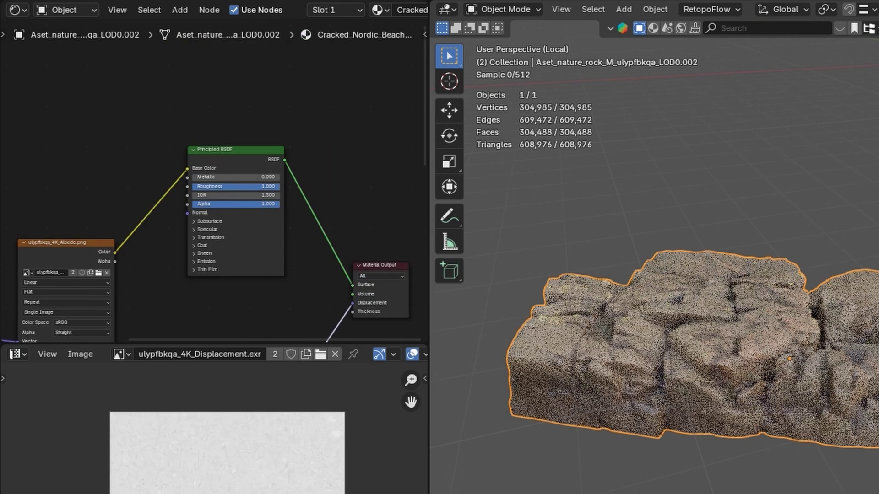
Lower the rock material's specular IOR level to 0.045 and set its Displacement node's scale to 0.3
{"action": "left_click_drag", "start_coordinate": [220, 243], "coordinate": [181, 247]}
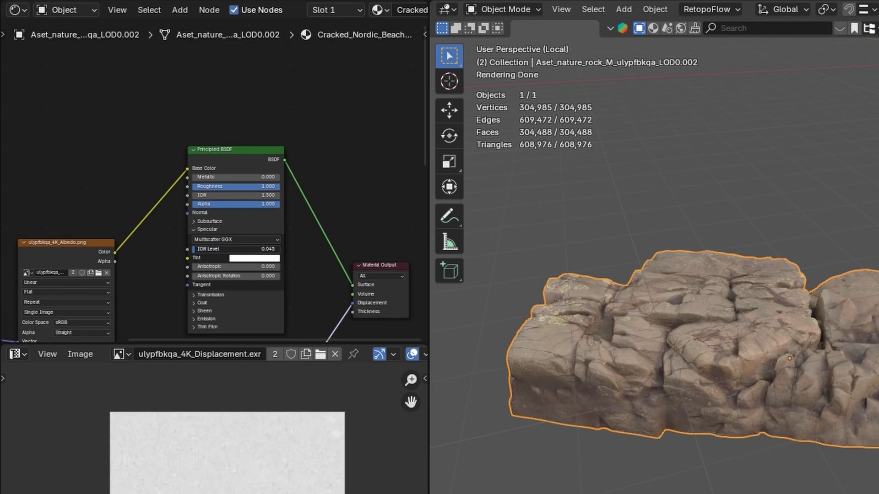
{"action": "middle_click_drag", "start_coordinate": [166, 299], "coordinate": [162, 135]}
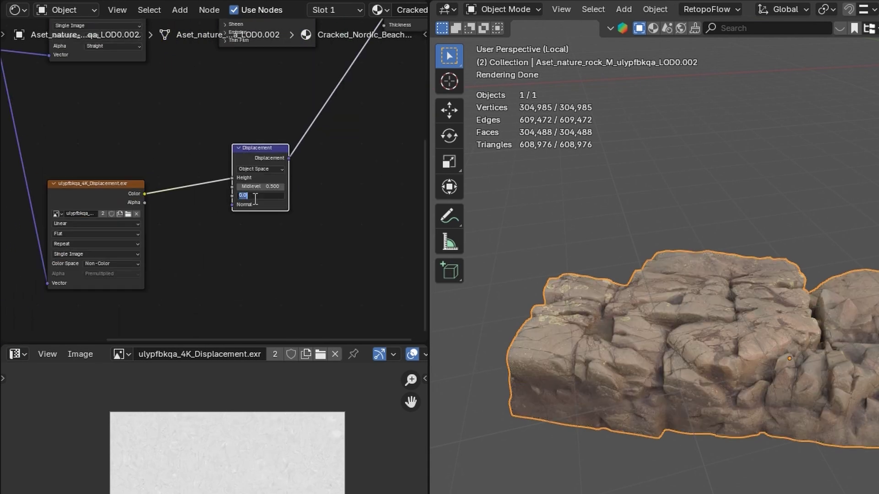
{"action": "type", "text": "2"}
{"action": "key", "text": "Return"}
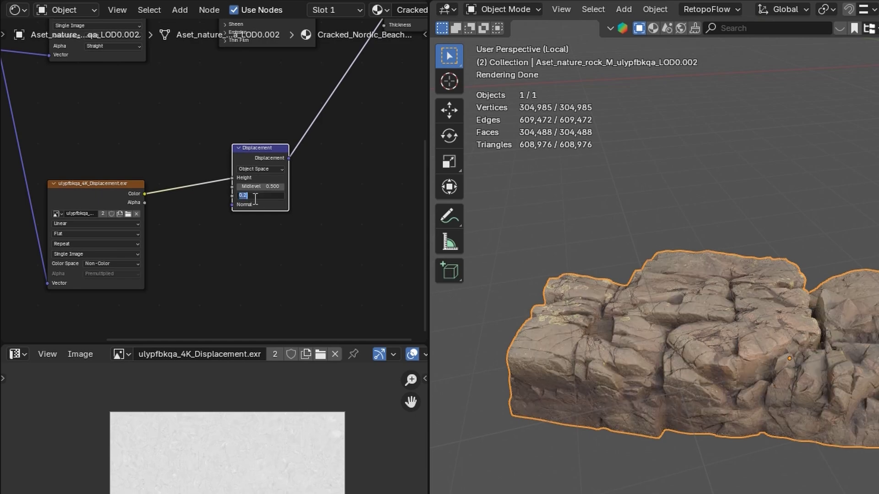
{"action": "middle_click_drag", "start_coordinate": [843, 351], "coordinate": [702, 347]}
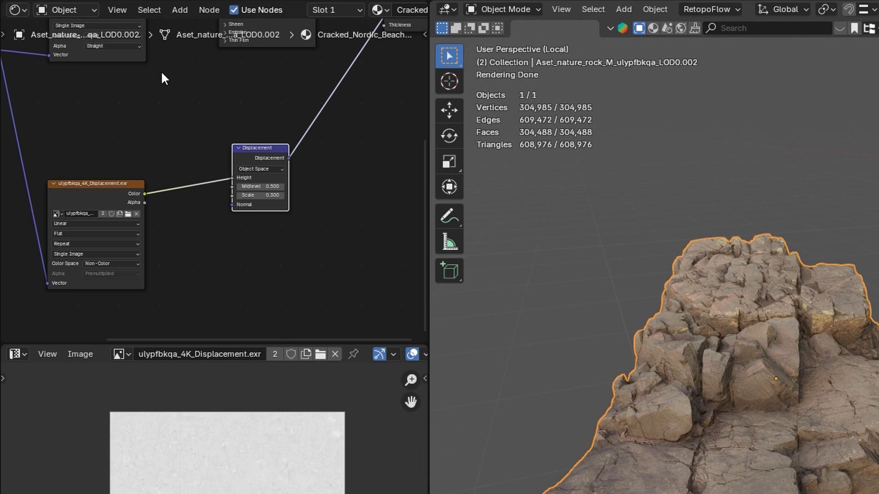
Add a Bump node driven by the rock's displacement texture and connect it to the Principled BSDF's normal input
{"action": "middle_click_drag", "start_coordinate": [161, 117], "coordinate": [165, 165]}
{"action": "key", "text": "shift+a"}
{"action": "left_click", "coordinate": [165, 165]}
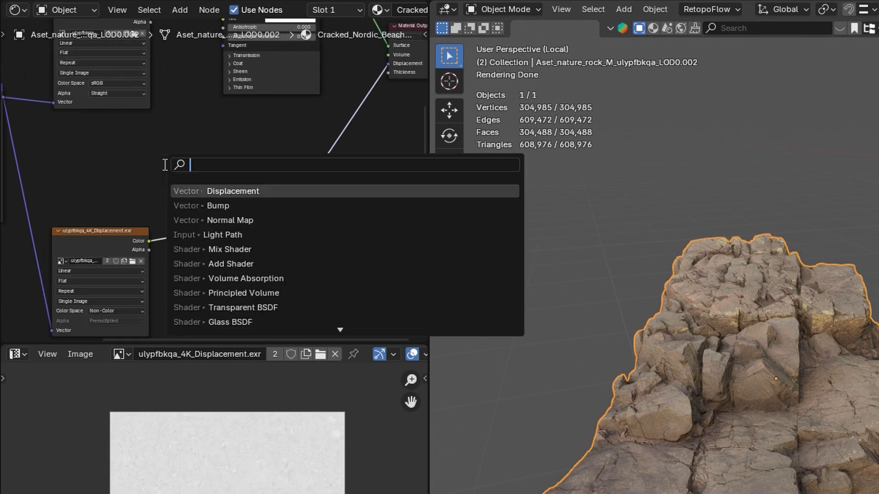
{"action": "left_click", "coordinate": [226, 206]}
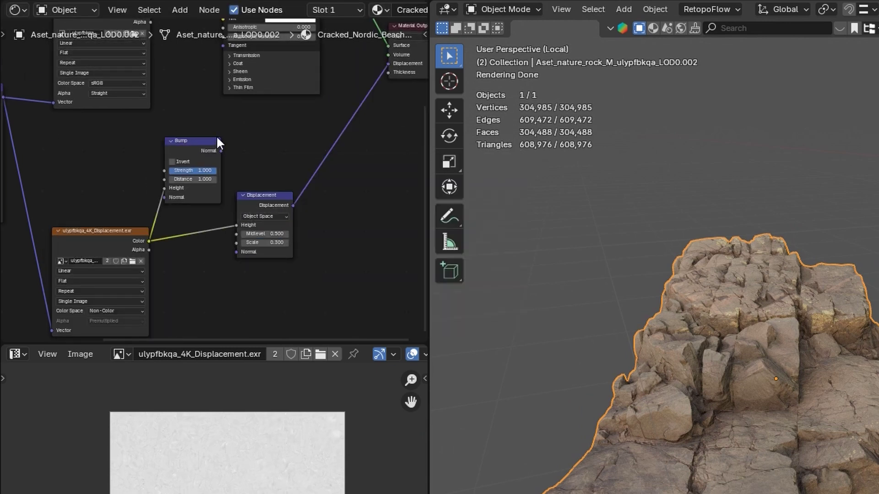
{"action": "middle_click_drag", "start_coordinate": [216, 136], "coordinate": [221, 230]}
{"action": "left_click_drag", "start_coordinate": [216, 56], "coordinate": [217, 53]}
{"action": "middle_click_drag", "start_coordinate": [609, 330], "coordinate": [472, 340]}
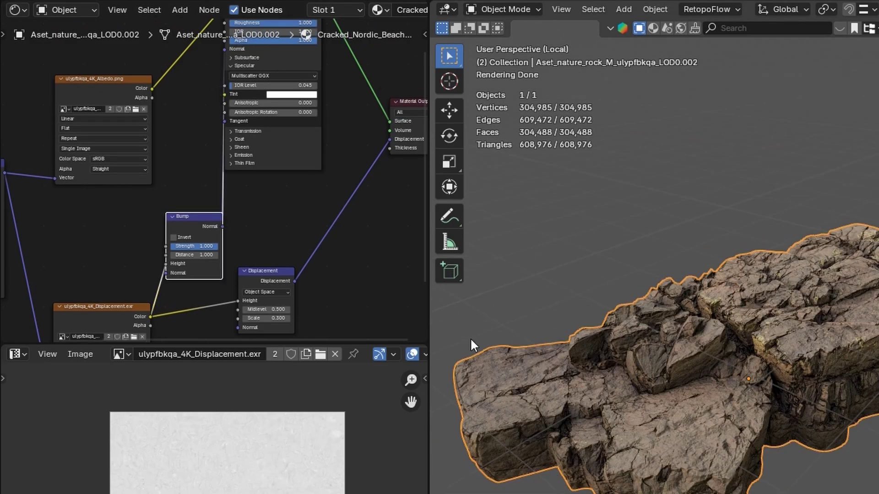
Set the Bump node's distance to 0.1 in the rock material
{"action": "left_click", "coordinate": [199, 255]}
{"action": "type", "text": "0.1"}
{"action": "key", "text": "Return"}
{"action": "middle_click_drag", "start_coordinate": [737, 336], "coordinate": [833, 397]}
Examine the rocks placed along the shoreline and the set of palms, trees, shrubs and ground plants
{"action": "mouse_move", "coordinate": [492, 309]}
{"action": "middle_mouse_down"}
{"action": "mouse_move", "coordinate": [571, 272]}
{"action": "mouse_move", "coordinate": [476, 287]}
{"action": "mouse_move", "coordinate": [470, 329]}
{"action": "mouse_move", "coordinate": [487, 324]}
{"action": "middle_mouse_up"}
{"action": "scroll", "coordinate": [460, 332], "scroll_direction": "up", "scroll_amount": 4}
{"action": "middle_click_drag", "start_coordinate": [403, 386], "coordinate": [473, 402]}
{"action": "scroll", "coordinate": [474, 402], "scroll_direction": "down", "scroll_amount": 2}
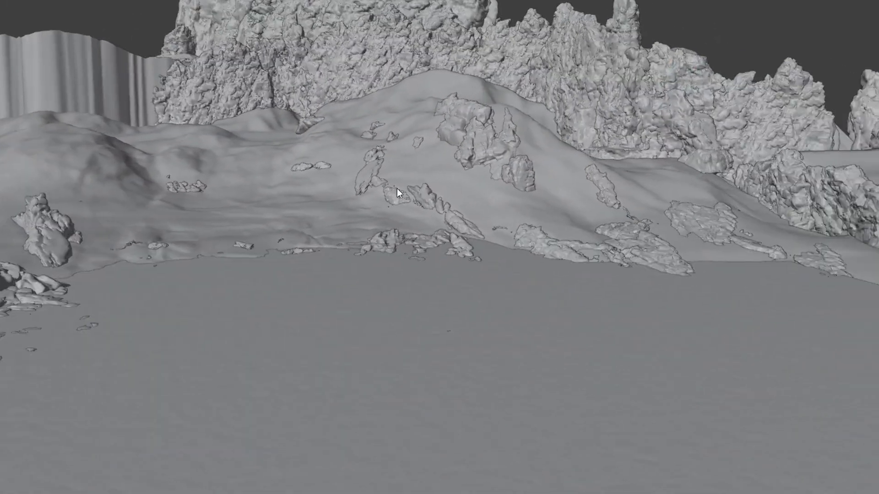
{"action": "middle_click_drag", "start_coordinate": [397, 188], "coordinate": [618, 193]}
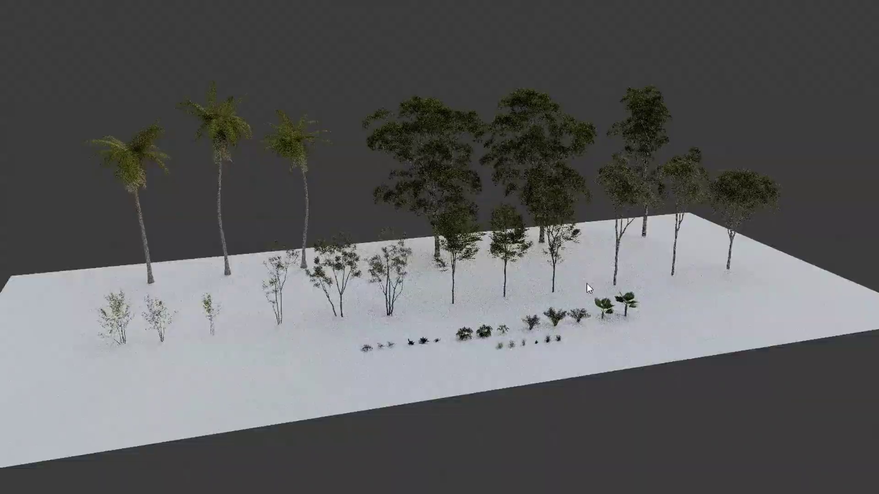
{"action": "middle_click_drag", "start_coordinate": [586, 284], "coordinate": [587, 312]}
{"action": "scroll", "coordinate": [521, 296], "scroll_direction": "up", "scroll_amount": 2}
{"action": "scroll", "coordinate": [502, 297], "scroll_direction": "up", "scroll_amount": 2}
{"action": "scroll", "coordinate": [586, 312], "scroll_direction": "up", "scroll_amount": 3}
{"action": "middle_click_drag", "start_coordinate": [403, 363], "coordinate": [477, 341], "text": "shift"}
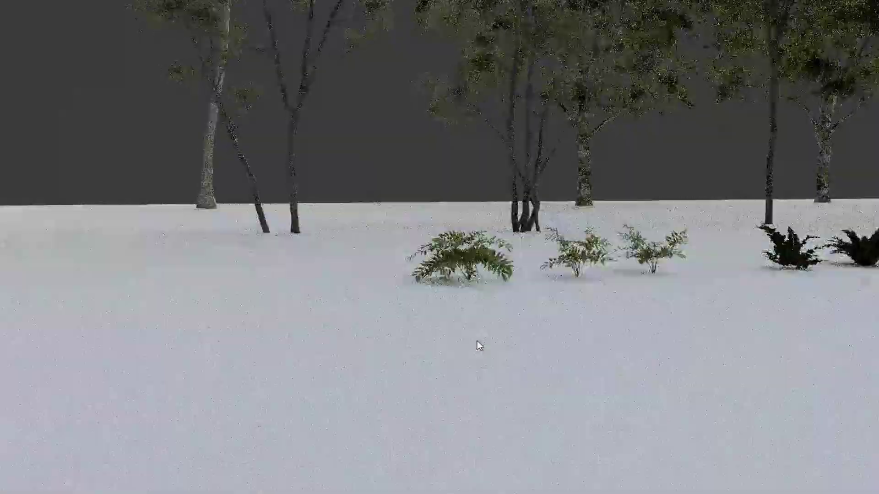
{"action": "middle_click_drag", "start_coordinate": [636, 304], "coordinate": [579, 306], "text": "shift"}
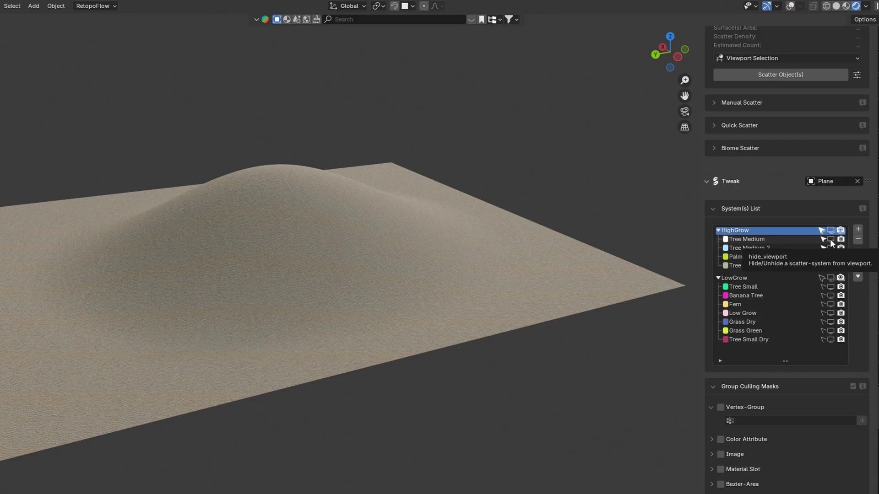
Show the HighGrow scatter systems Tree Medium, Tree Medium 2, Palm and Tree Big in the viewport
{"action": "left_click", "coordinate": [830, 239]}
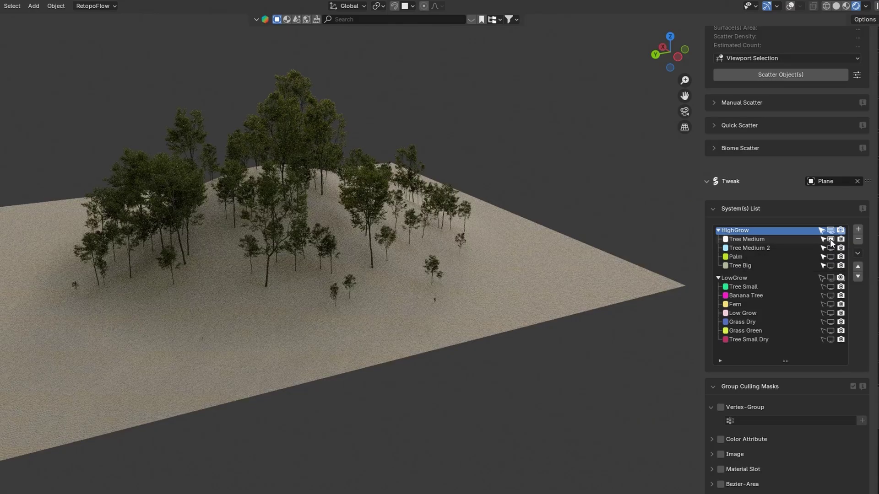
{"action": "left_click", "coordinate": [831, 248]}
{"action": "left_click", "coordinate": [831, 256]}
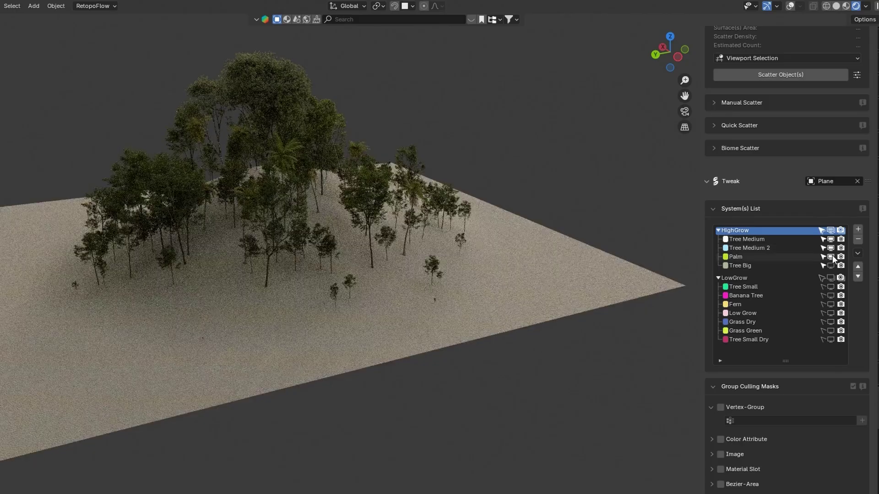
{"action": "left_click", "coordinate": [830, 266]}
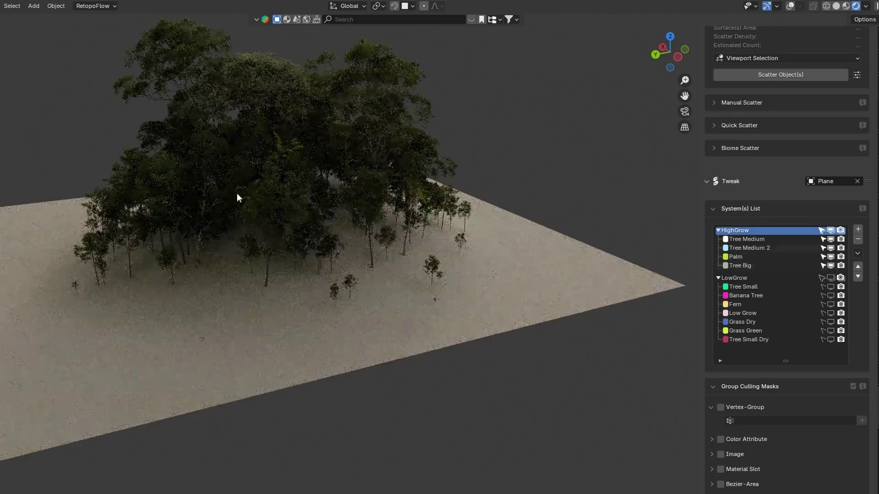
Show the LowGrow scatter systems Tree Small, Banana Tree, Fern, Low Grow, Grass Dry and Grass Green in the viewport
{"action": "scroll", "coordinate": [238, 193], "scroll_direction": "up", "scroll_amount": 4}
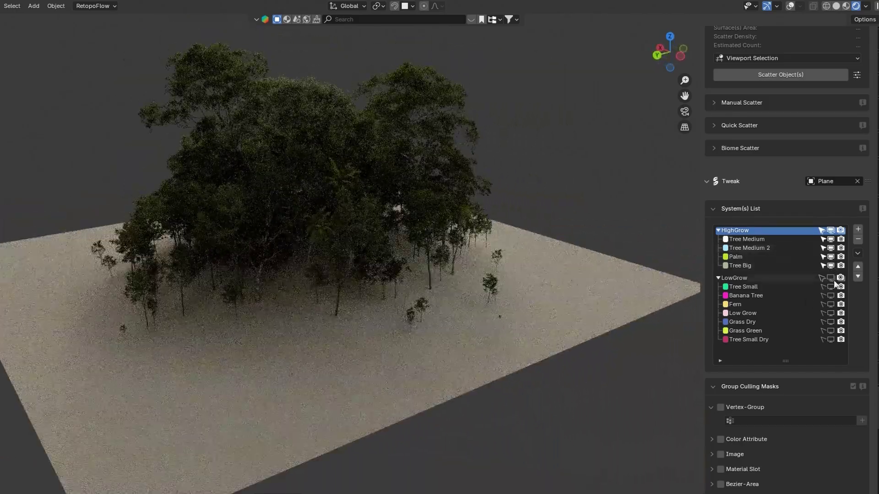
{"action": "left_click", "coordinate": [831, 287]}
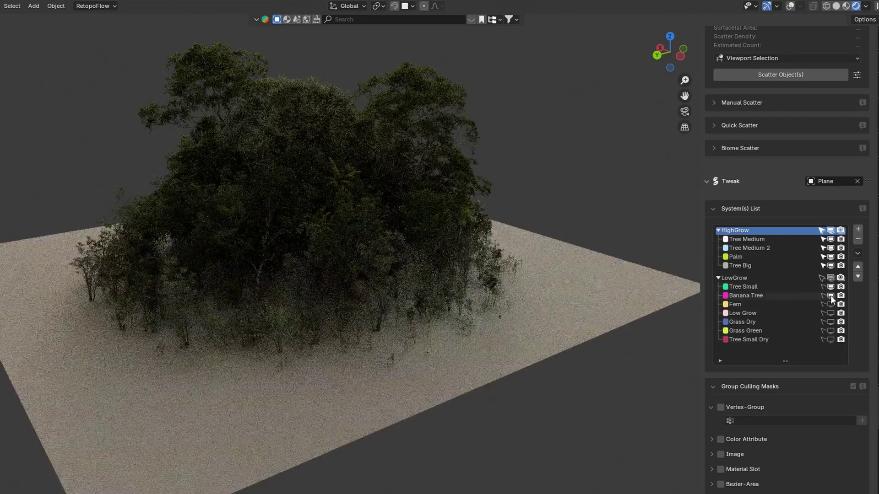
{"action": "left_click", "coordinate": [830, 305]}
{"action": "left_click", "coordinate": [831, 314]}
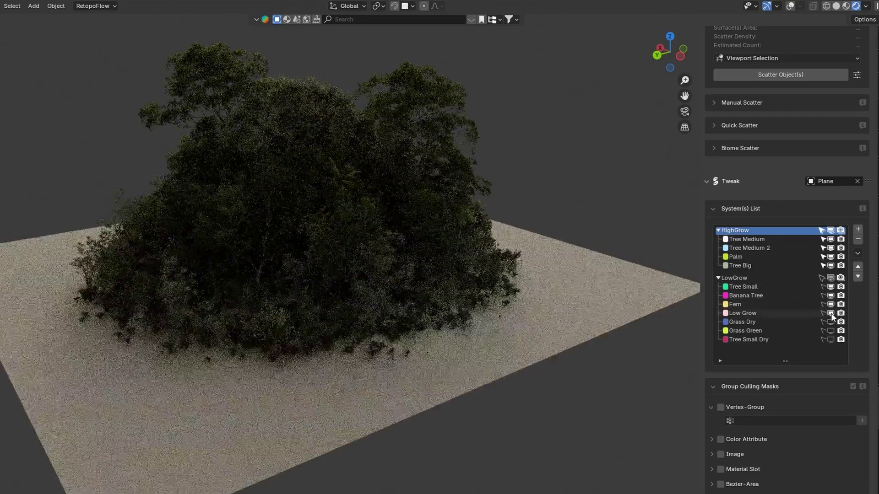
{"action": "left_click", "coordinate": [830, 320]}
{"action": "left_click", "coordinate": [830, 330]}
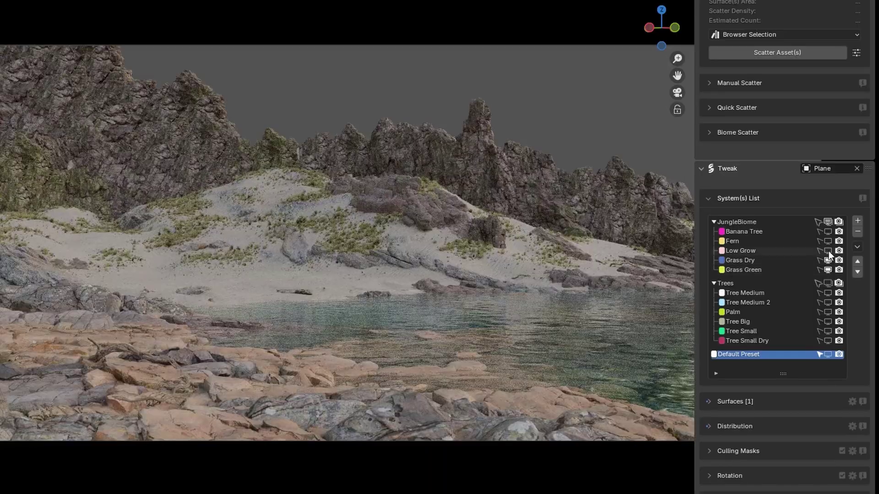
Show the JungleBiome scatter systems Low Grow, Fern and Banana Tree on the shore terrain
{"action": "left_click", "coordinate": [828, 251]}
{"action": "left_click", "coordinate": [829, 242]}
{"action": "left_click", "coordinate": [827, 231]}
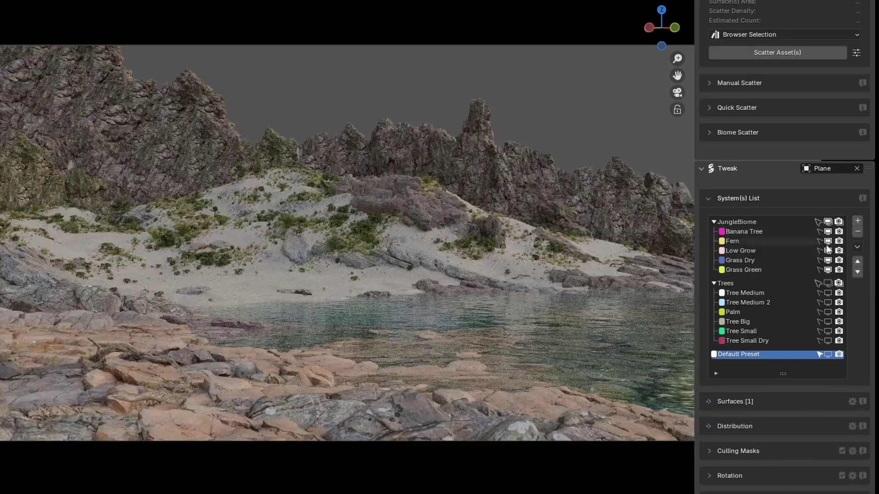
Show all Trees scatter systems, from Tree Medium to Tree Small Dry, and the Default Preset system on the shore terrain
{"action": "left_click", "coordinate": [829, 293]}
{"action": "left_click", "coordinate": [828, 303]}
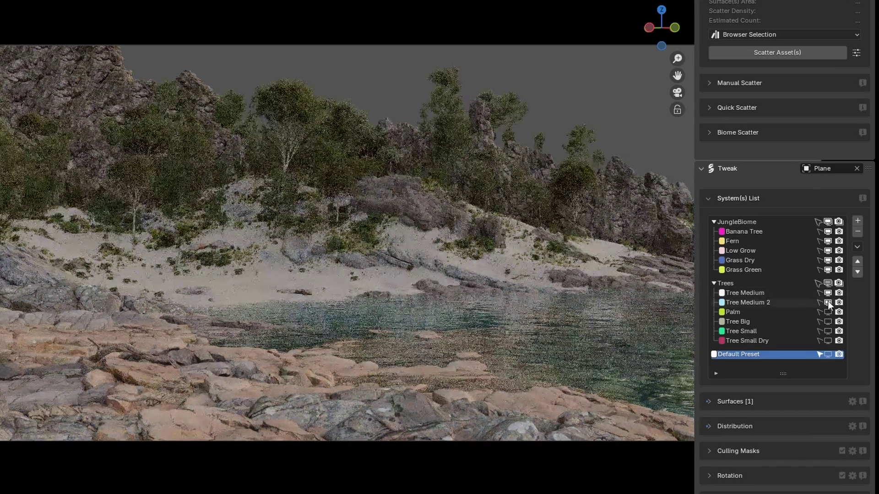
{"action": "left_click", "coordinate": [828, 312]}
{"action": "left_click", "coordinate": [828, 321]}
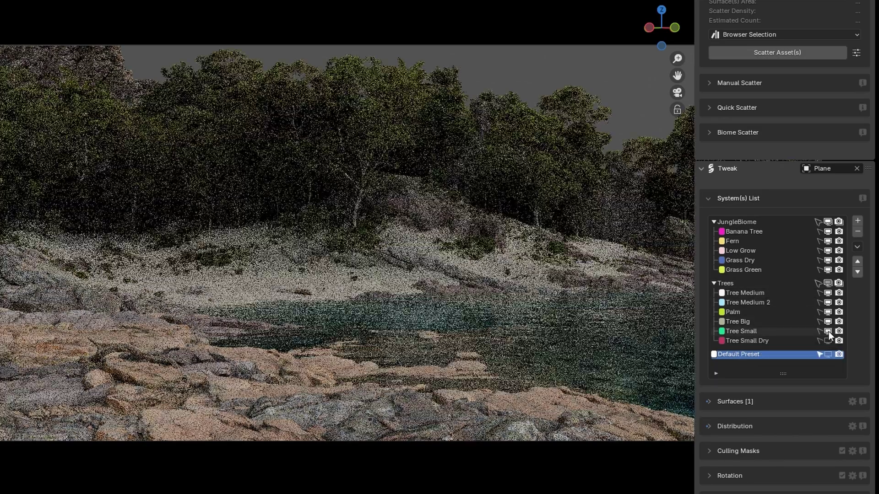
{"action": "left_click", "coordinate": [828, 331]}
{"action": "left_click", "coordinate": [828, 341]}
{"action": "scroll", "coordinate": [783, 272], "scroll_direction": "down", "scroll_amount": 5}
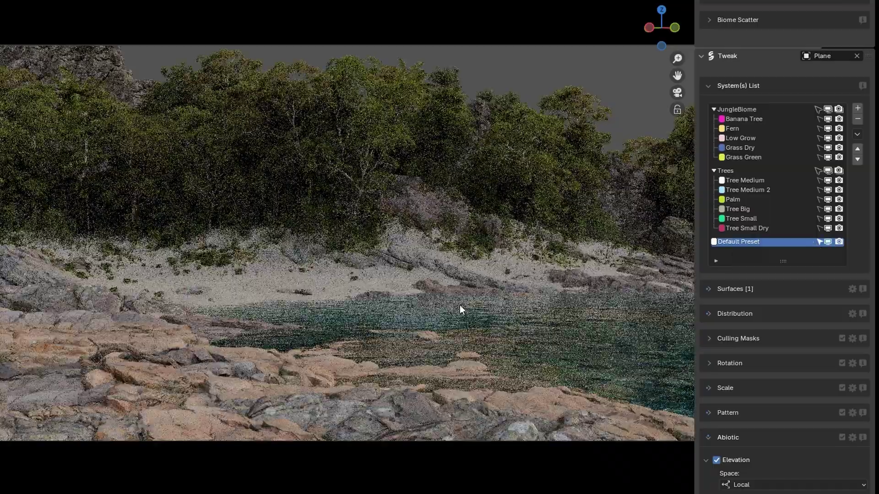
{"action": "scroll", "coordinate": [132, 325], "scroll_direction": "up", "scroll_amount": 4}
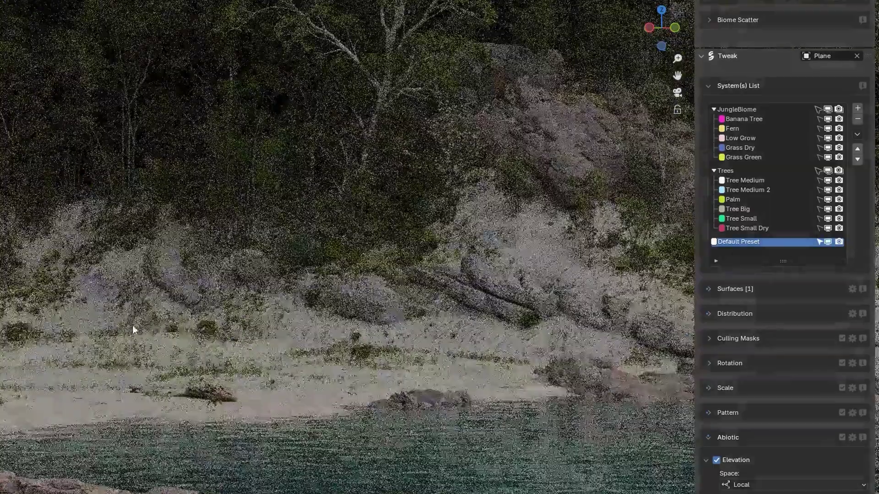
{"action": "scroll", "coordinate": [133, 325], "scroll_direction": "down", "scroll_amount": 6}
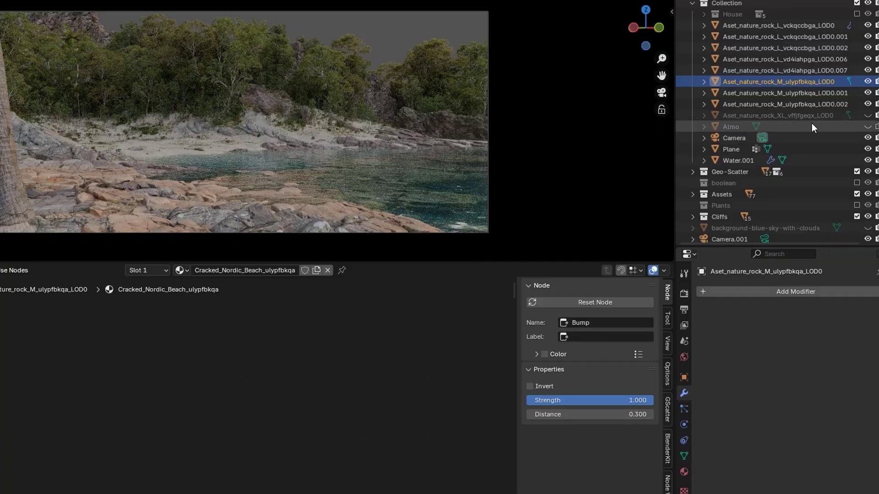
Show the background-blue-sky-with-clouds plane, examine its placement behind the shore and cliffs, and return to the camera view
{"action": "scroll", "coordinate": [811, 123], "scroll_direction": "down", "scroll_amount": 3}
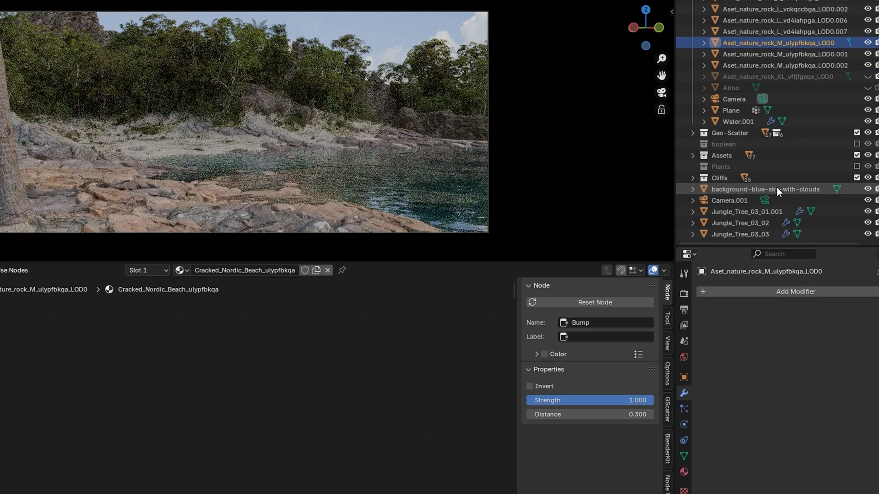
{"action": "left_click", "coordinate": [777, 189]}
{"action": "middle_click_drag", "start_coordinate": [316, 90], "coordinate": [298, 171]}
{"action": "scroll", "coordinate": [342, 89], "scroll_direction": "down", "scroll_amount": 4}
{"action": "scroll", "coordinate": [298, 101], "scroll_direction": "down", "scroll_amount": 4}
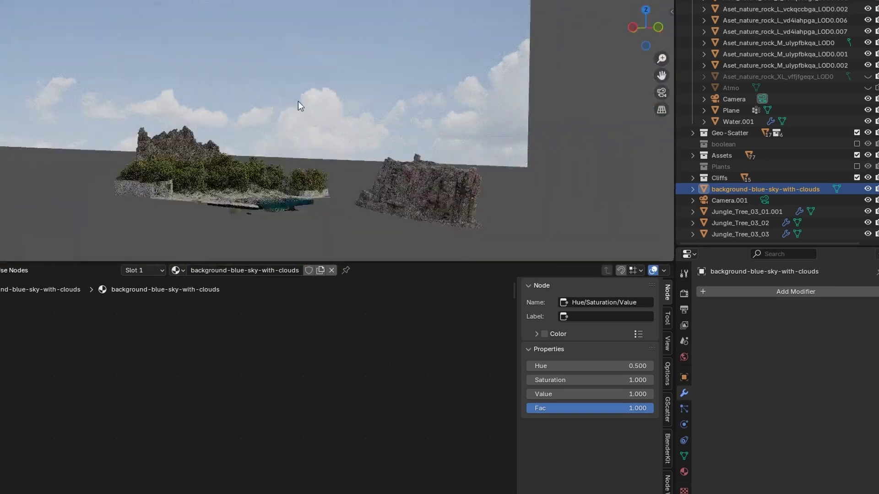
{"action": "mouse_move", "coordinate": [298, 101]}
{"action": "middle_mouse_down", "text": "shift"}
{"action": "mouse_move", "coordinate": [299, 205]}
{"action": "mouse_move", "coordinate": [304, 84]}
{"action": "middle_mouse_up", "text": "shift"}
{"action": "key", "text": "KP_0"}
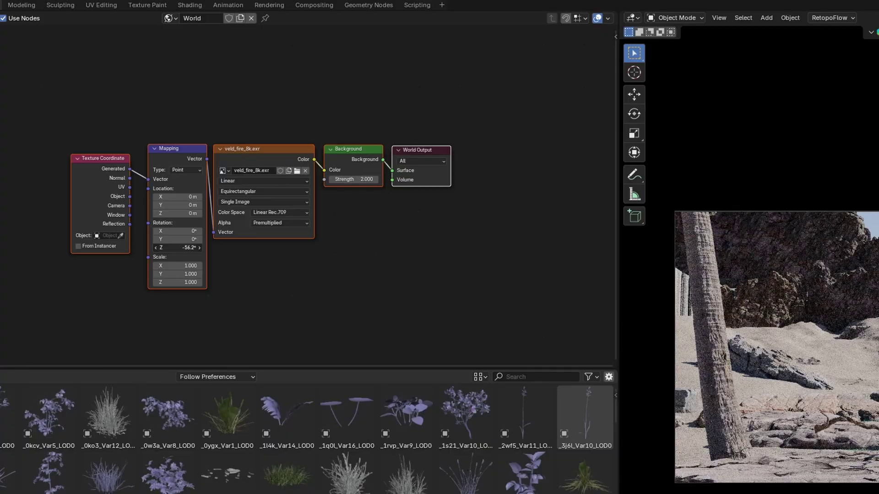
Rotate the veld_fire_8k.exr world environment about Z to adjust the scene's lighting direction
{"action": "mouse_move", "coordinate": [177, 248]}
{"action": "left_mouse_down"}
{"action": "mouse_move", "coordinate": [161, 247]}
{"action": "mouse_move", "coordinate": [195, 248]}
{"action": "left_mouse_up"}
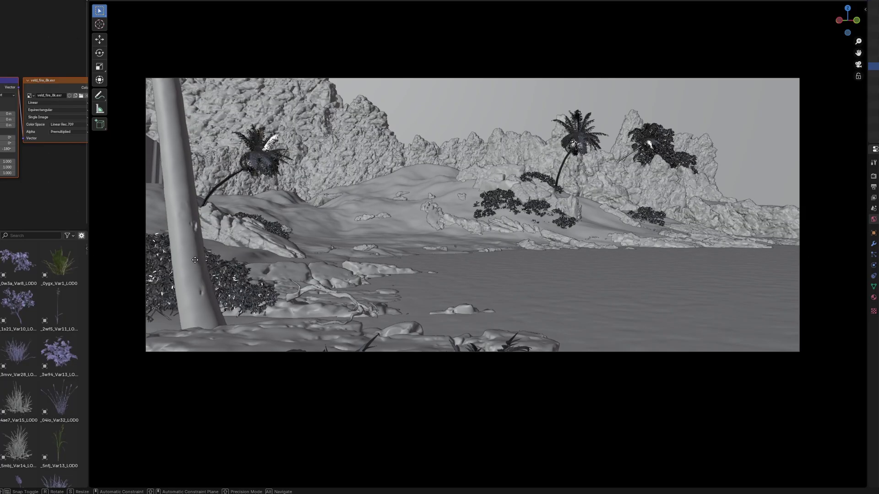
Position foreground plants in the camera view around the palm trunk and along the shore's near edge by the water
{"action": "left_click_drag", "start_coordinate": [195, 260], "coordinate": [244, 277]}
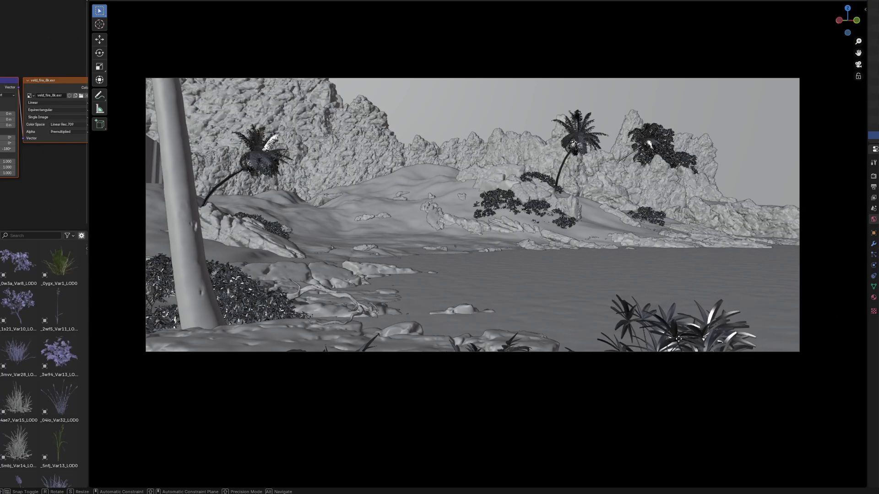
{"action": "left_click_drag", "start_coordinate": [321, 187], "coordinate": [726, 371]}
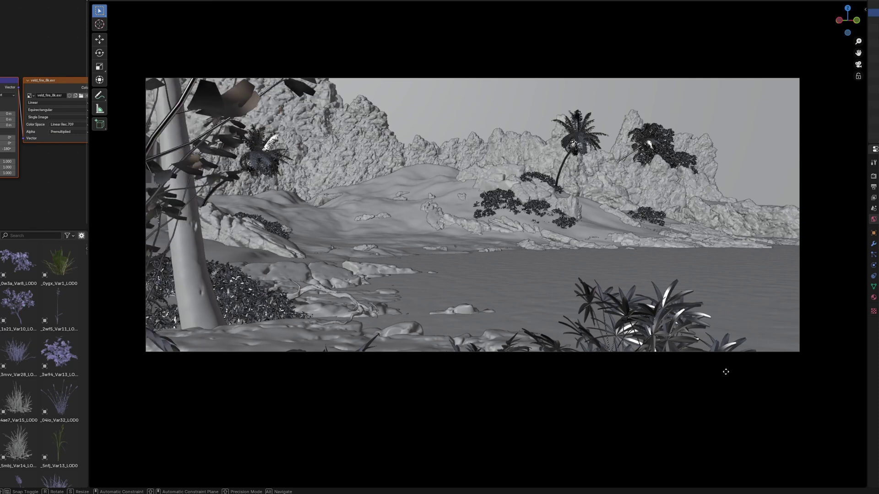
{"action": "left_click_drag", "start_coordinate": [110, 357], "coordinate": [218, 359]}
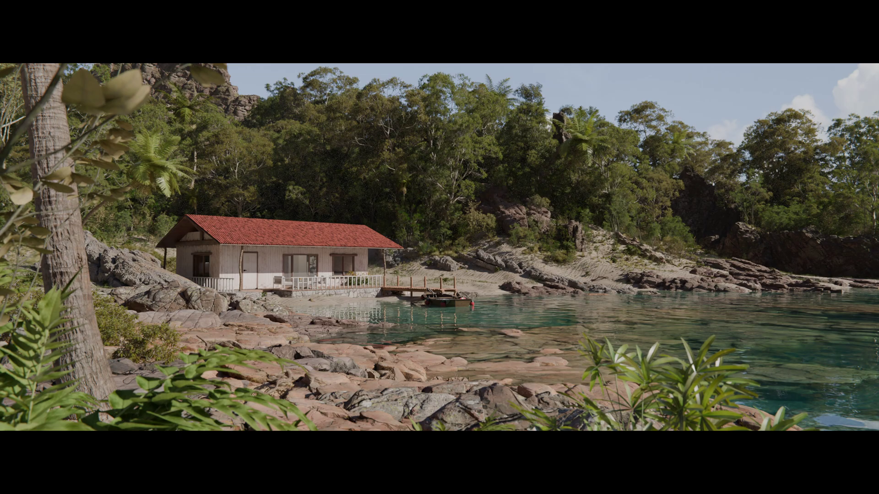